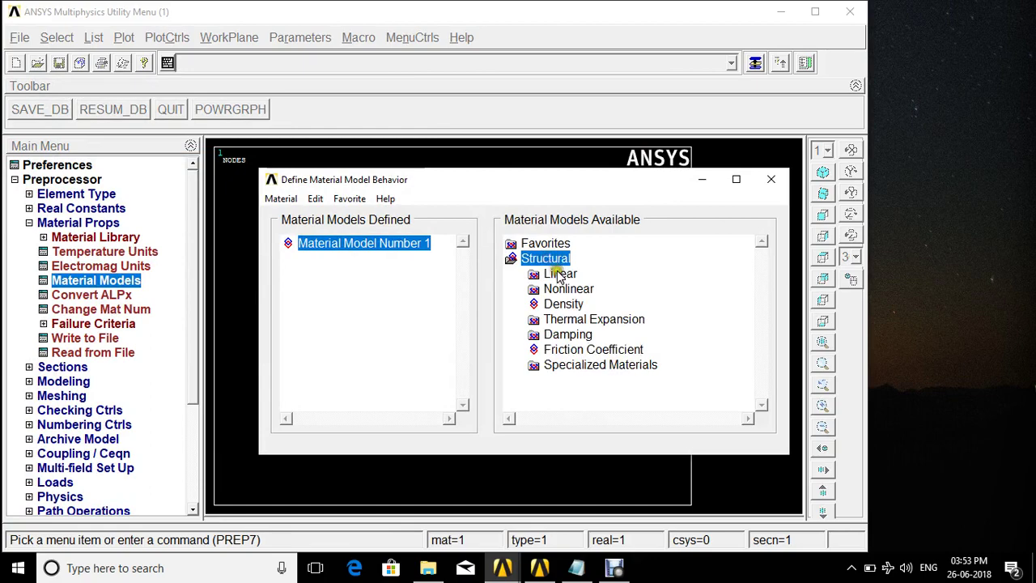
Expand the linear structural material models and consult the VM82 material properties table in the ANSYS Help Viewer.
double_click(559, 274)
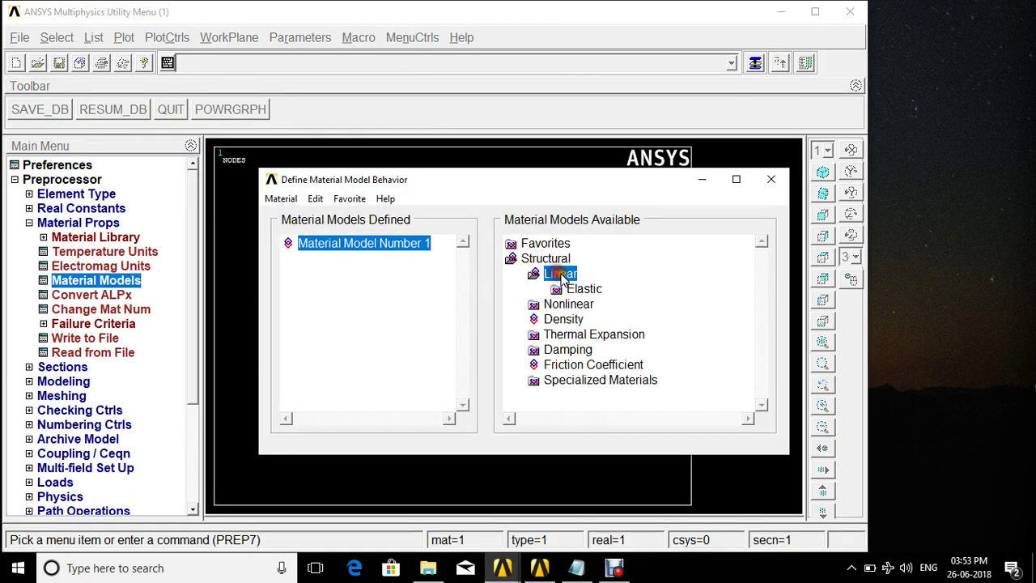
left_click(539, 568)
scroll(453, 453, "down", 1)
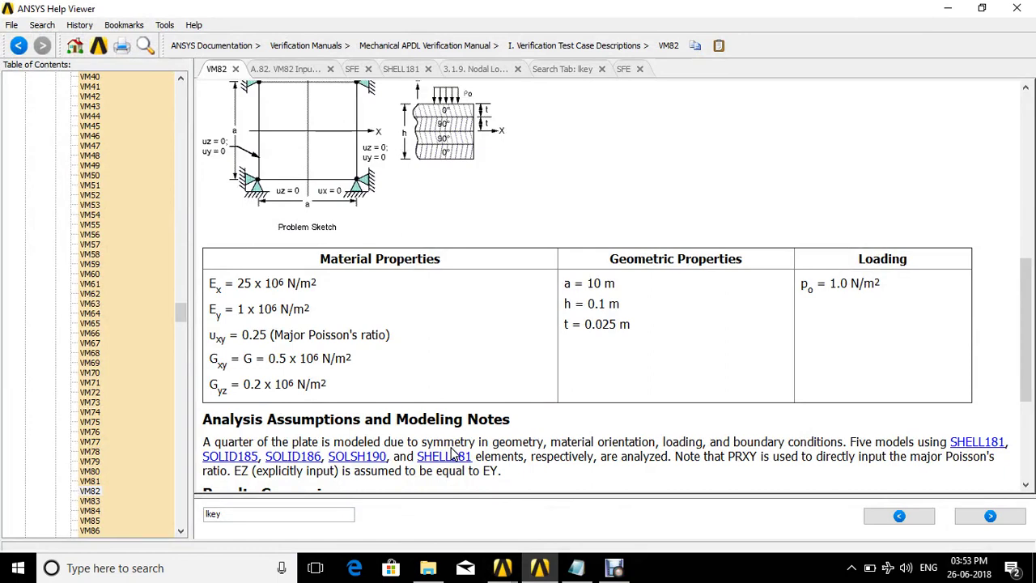
Switch to Notepad, replace the note with "Material Properties which is specified in Problem", and minimize it.
left_click(576, 567)
left_click_drag(375, 148, 231, 143)
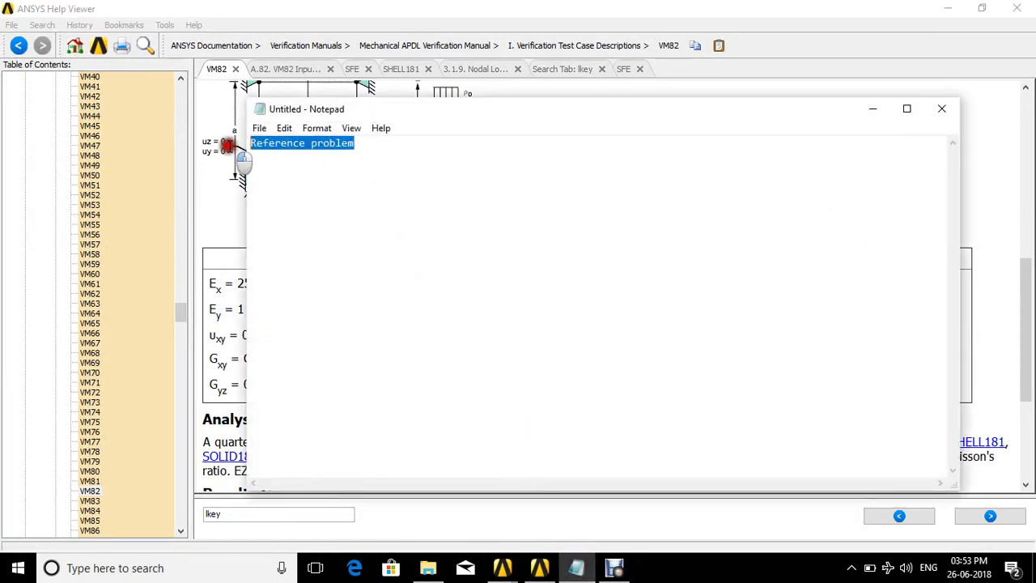
type("Material Properties which i")
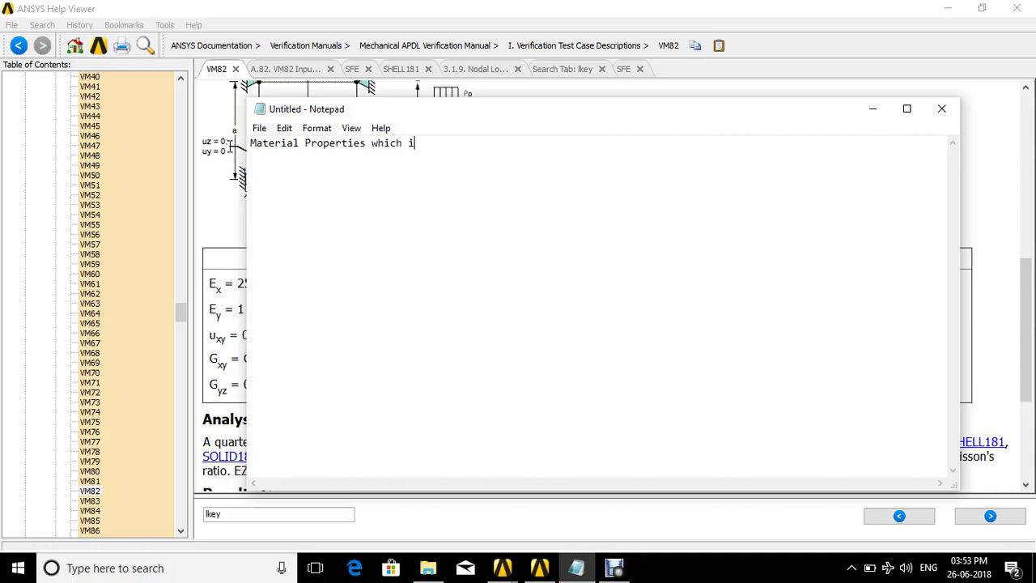
type("s specified in Problem")
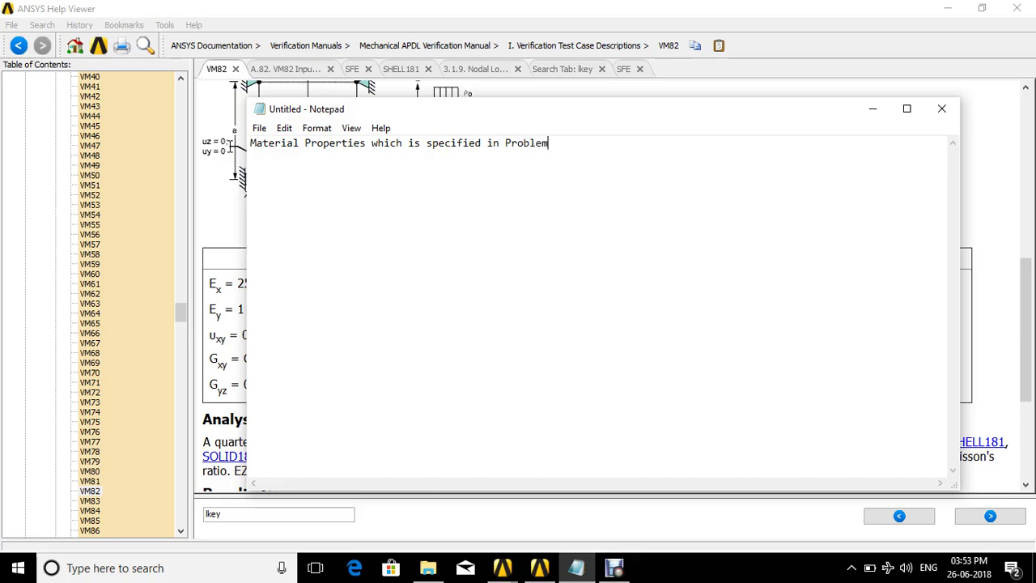
left_click(872, 108)
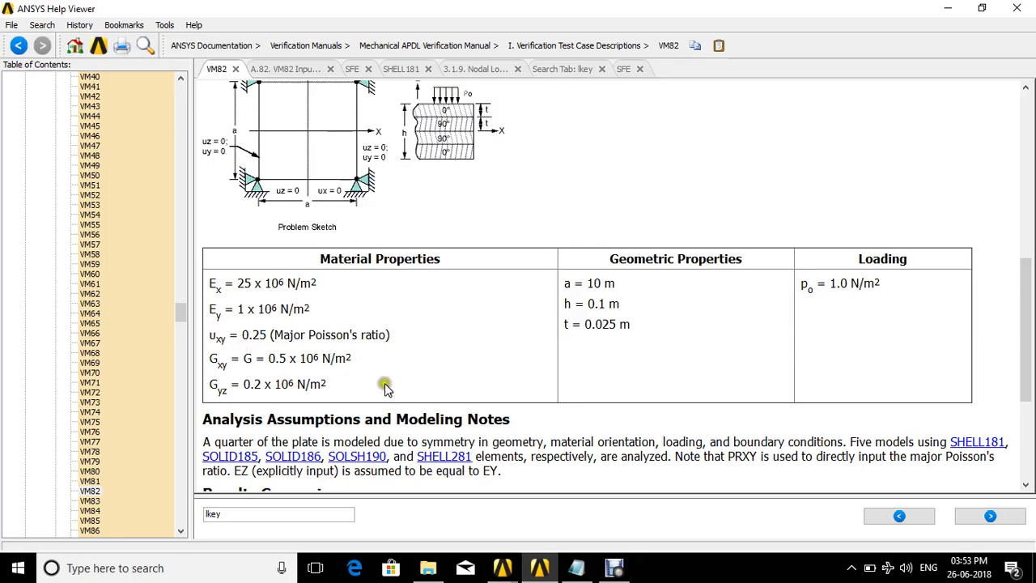
Return to the ANSYS material models and define linear elastic orthotropic moduli for material 1: EX 25e6, EY 1e6, EZ 1e6.
left_click(946, 9)
double_click(599, 289)
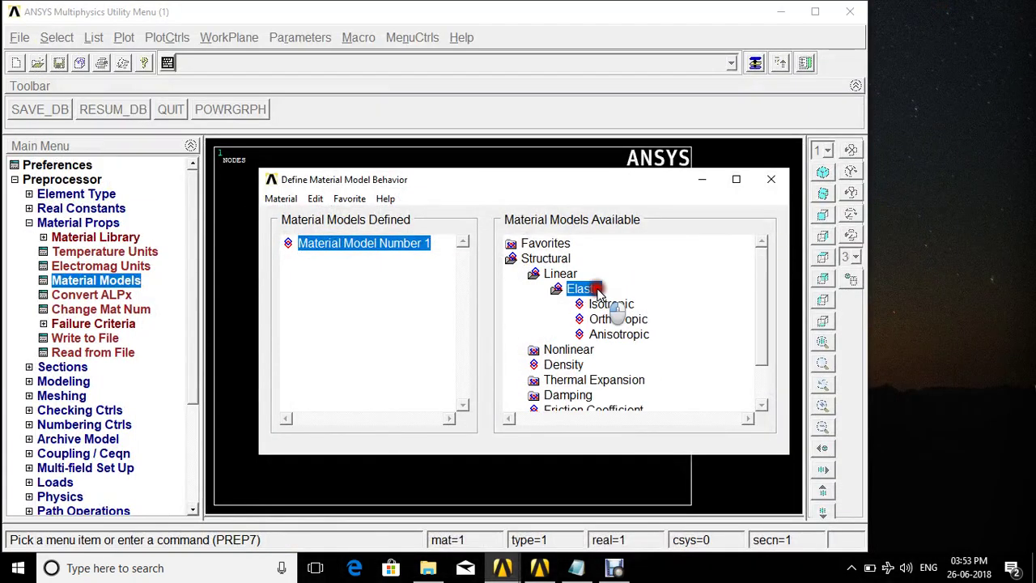
double_click(613, 323)
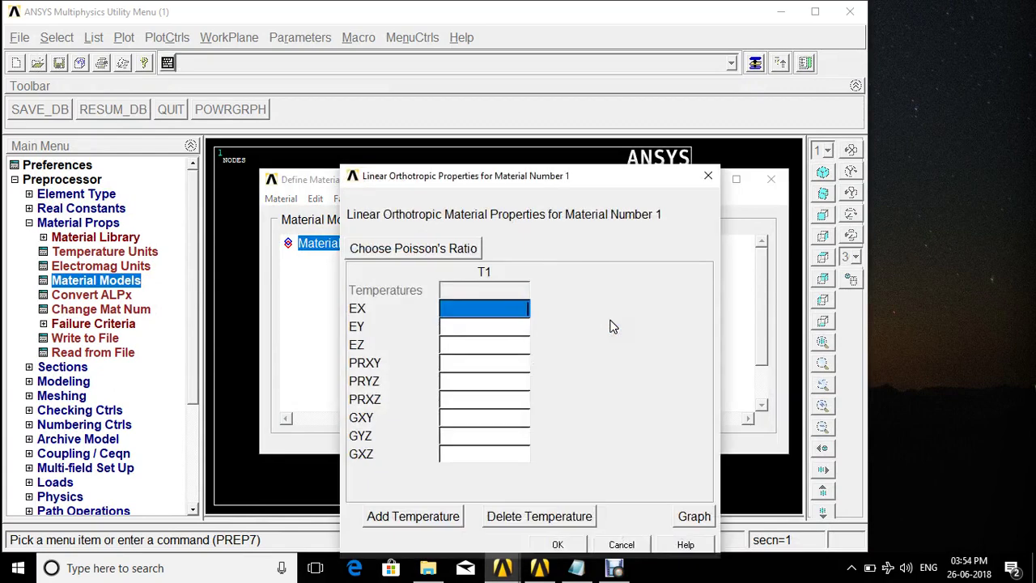
type("25e")
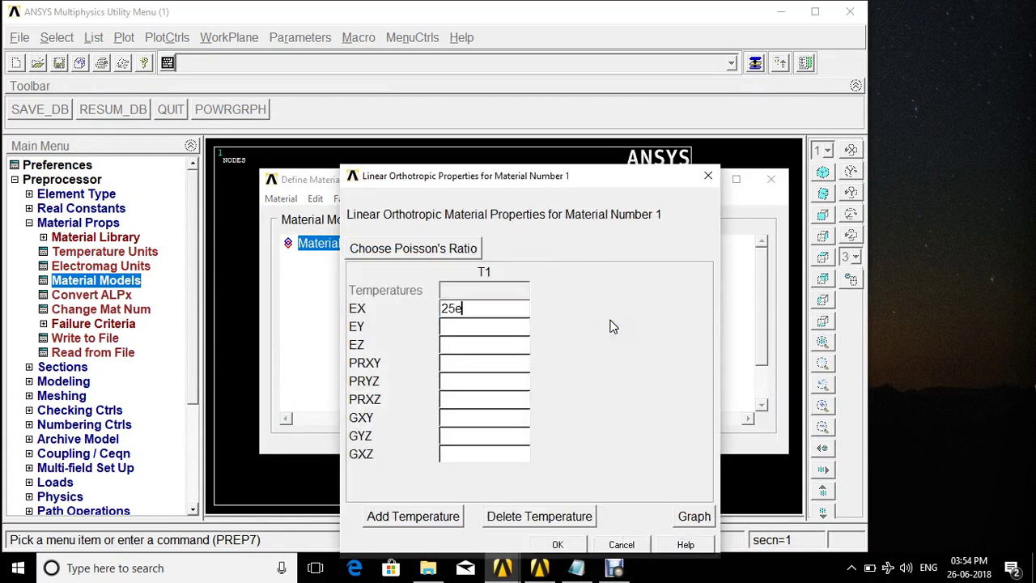
type("6")
left_click(492, 326)
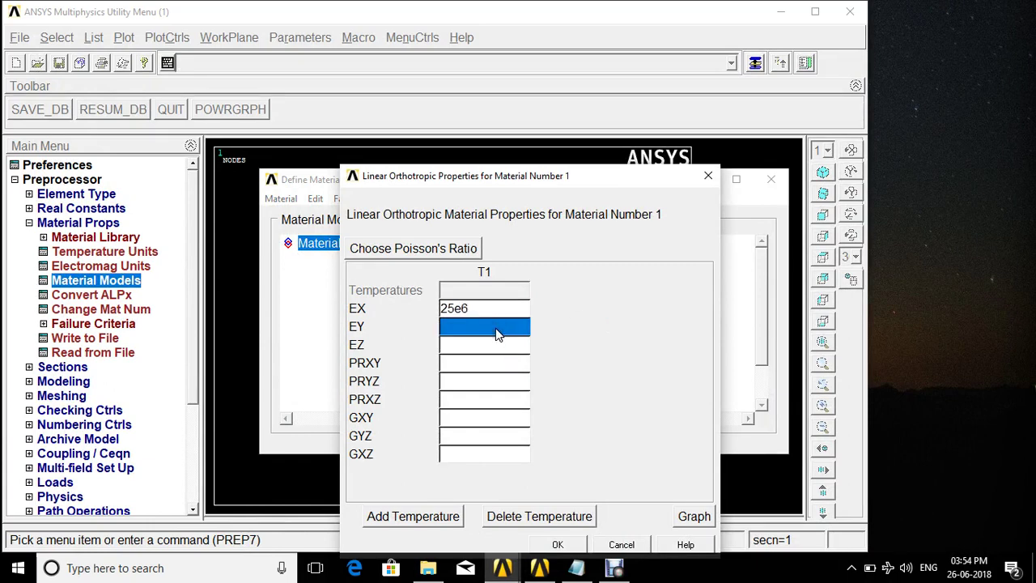
type("1e")
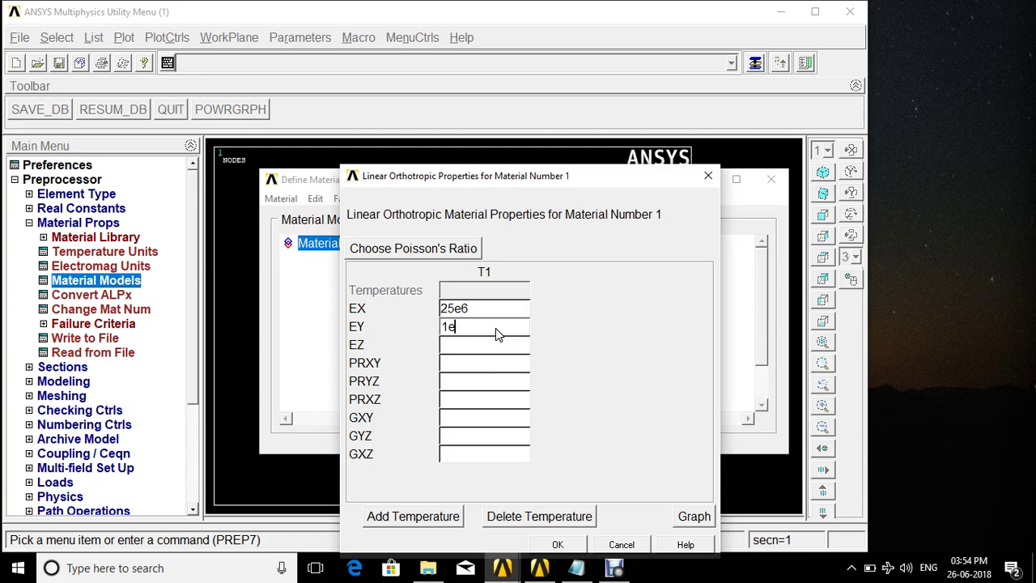
type("6")
left_click(493, 349)
type("1e6")
Set the orthotropic Poisson's ratios to PRXY 0.25, PRYZ 0.01 and PRXZ 0.25.
left_click(490, 368)
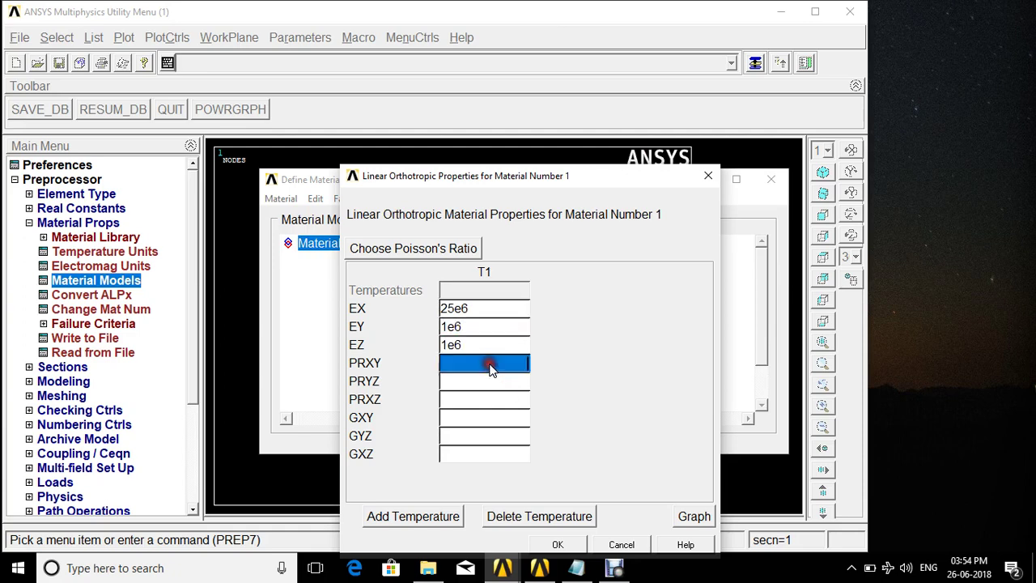
type("0")
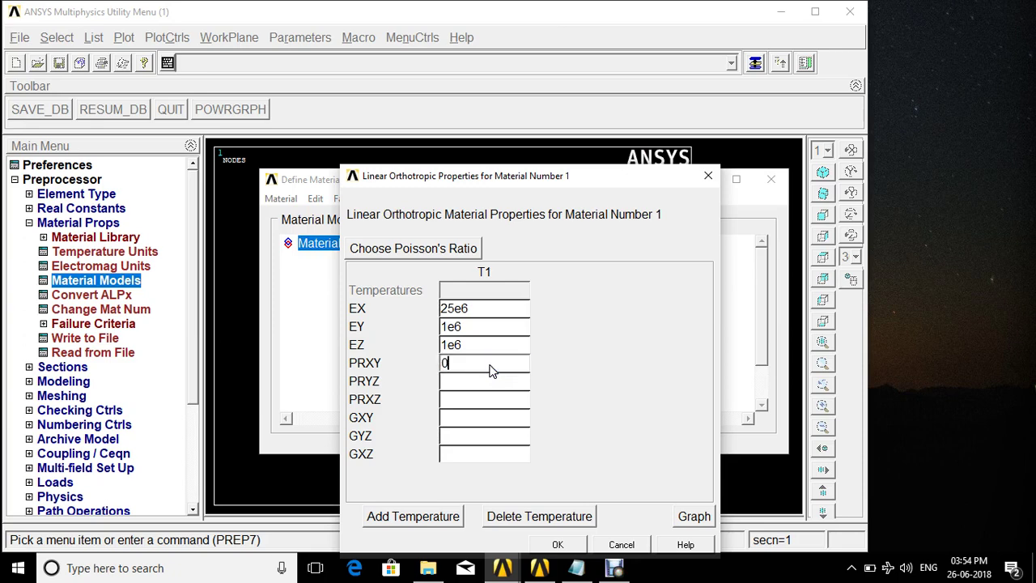
type(".25")
left_click(494, 386)
type("0")
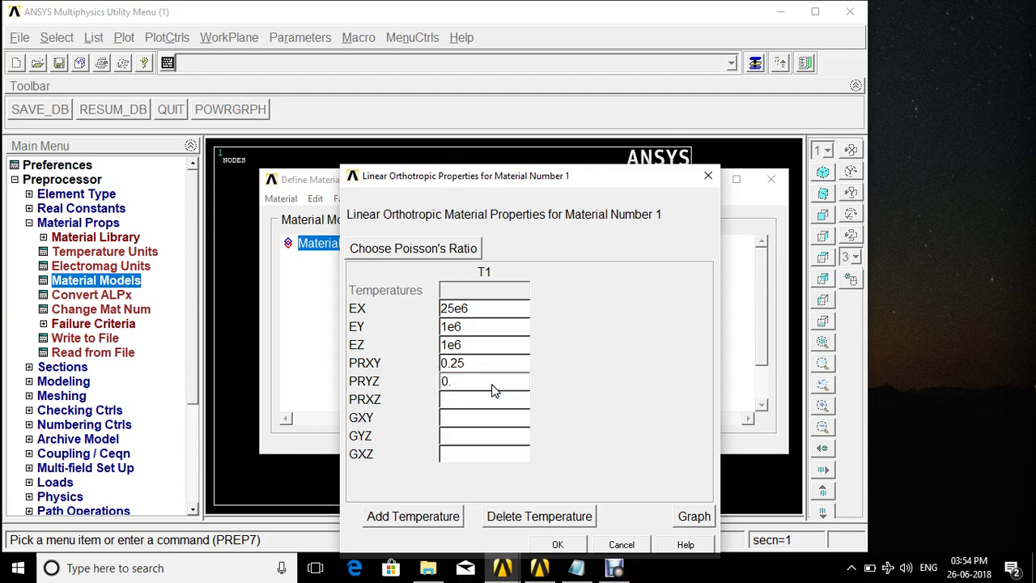
type(".01")
left_click(492, 399)
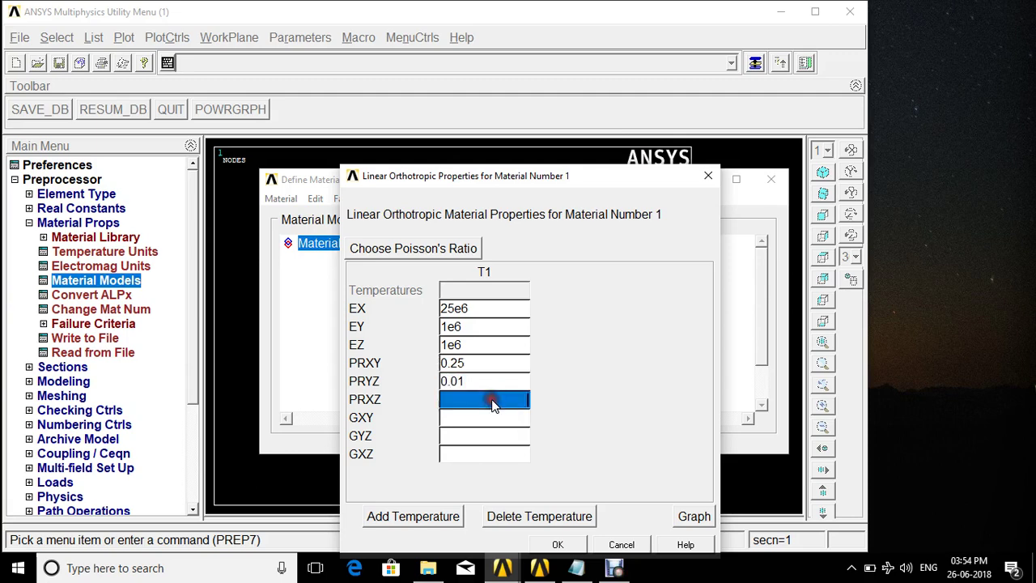
type("0.25")
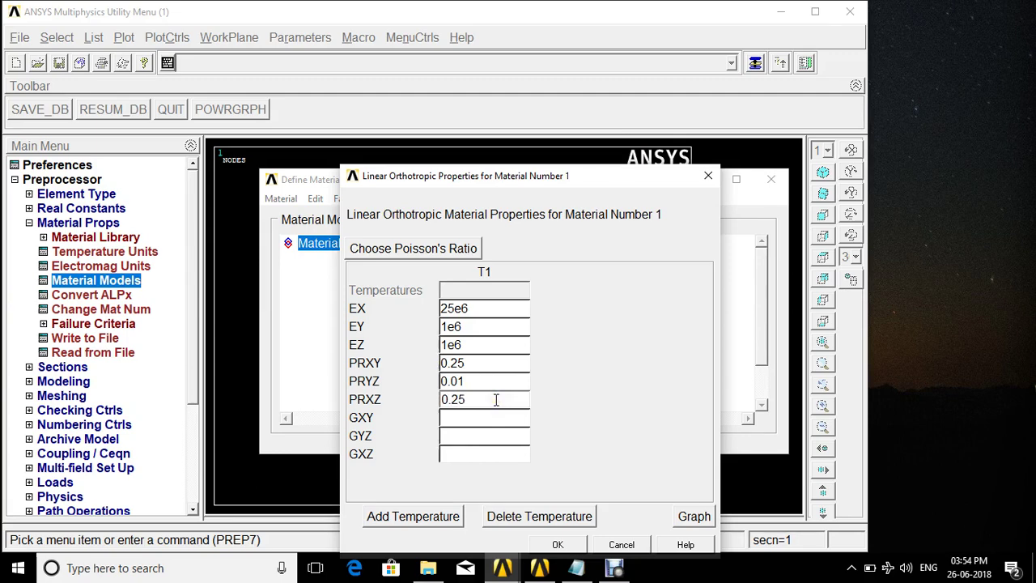
Set the shear moduli to GXY 5e5, GYZ 2e5 and GXZ 5e5, then accept the material and close its definition window.
left_click(493, 417)
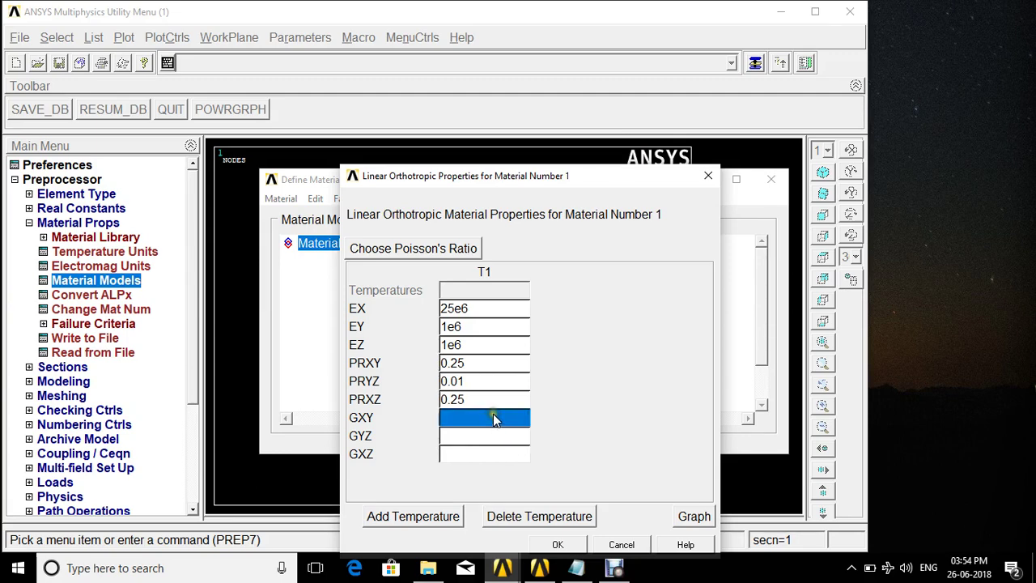
type("5e5")
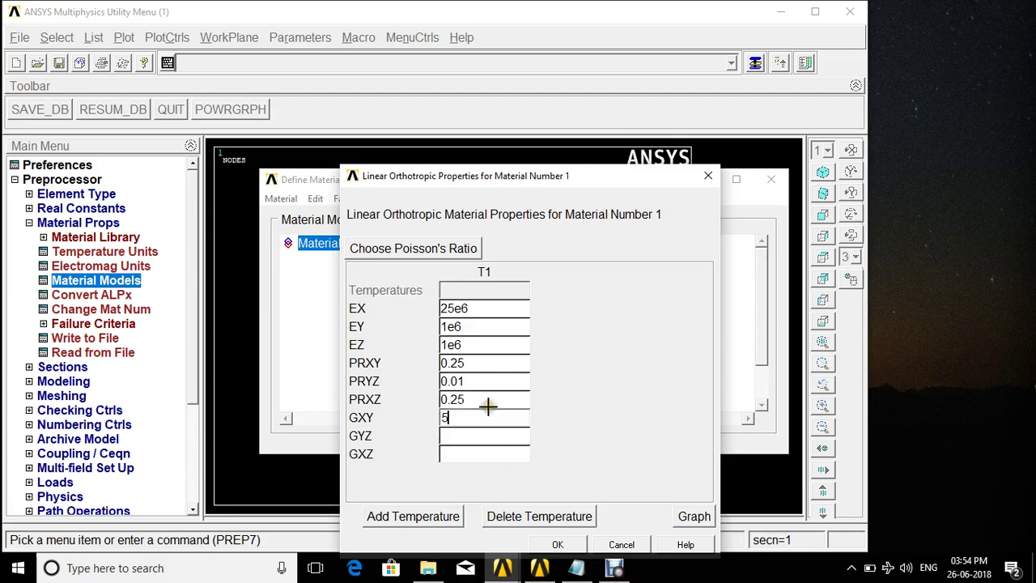
left_click(492, 436)
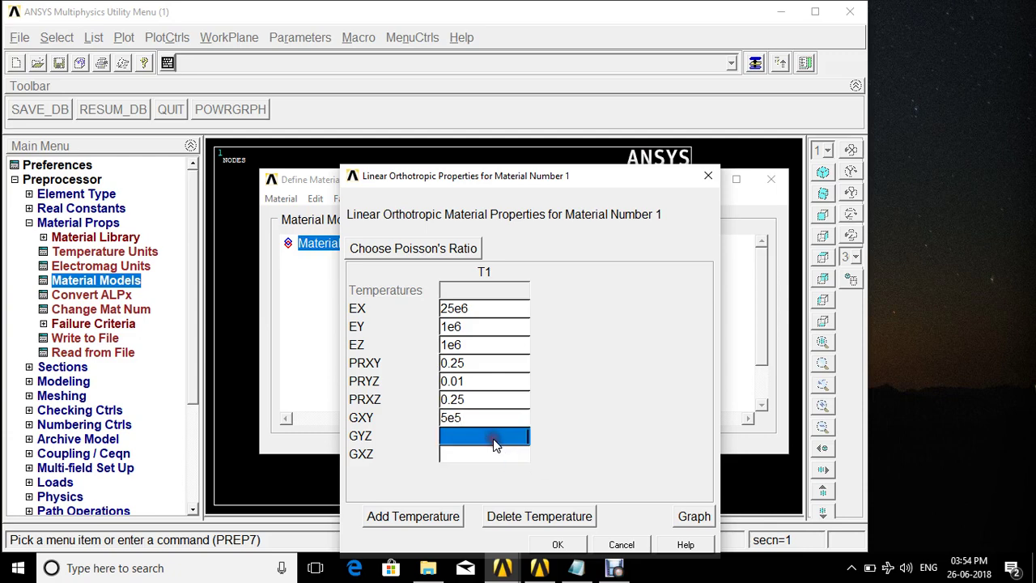
type("2e5")
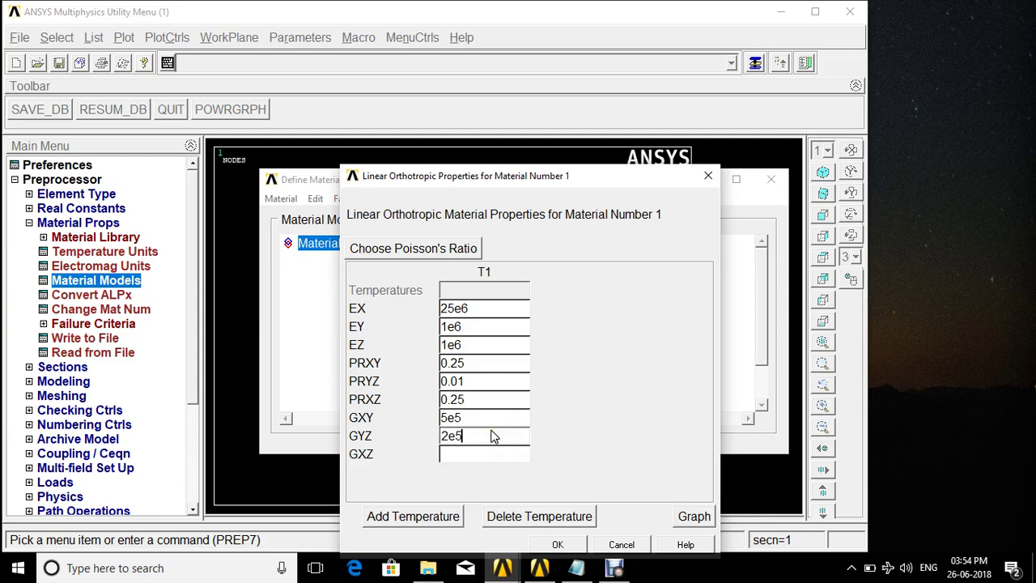
left_click(490, 453)
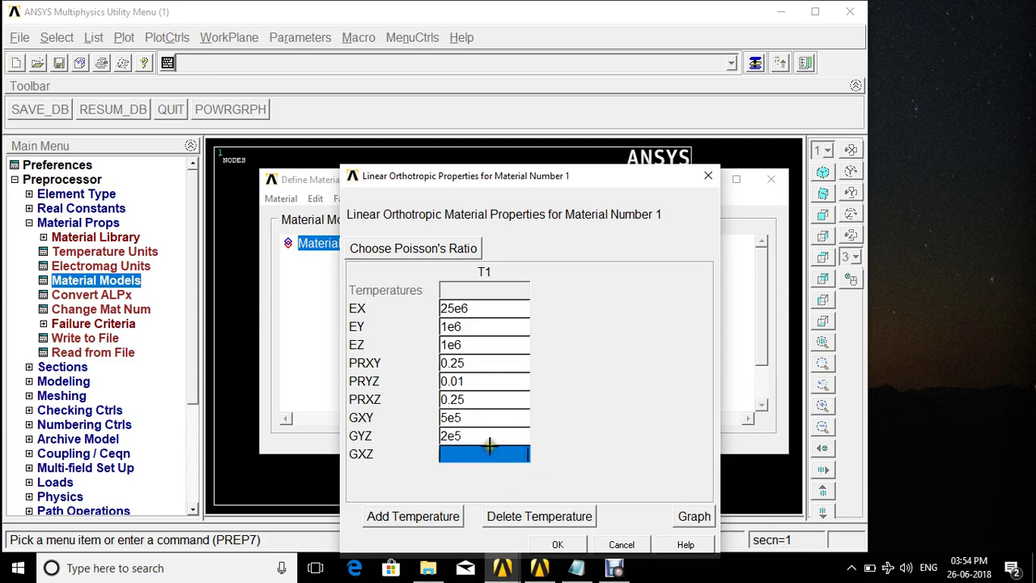
type("5e5")
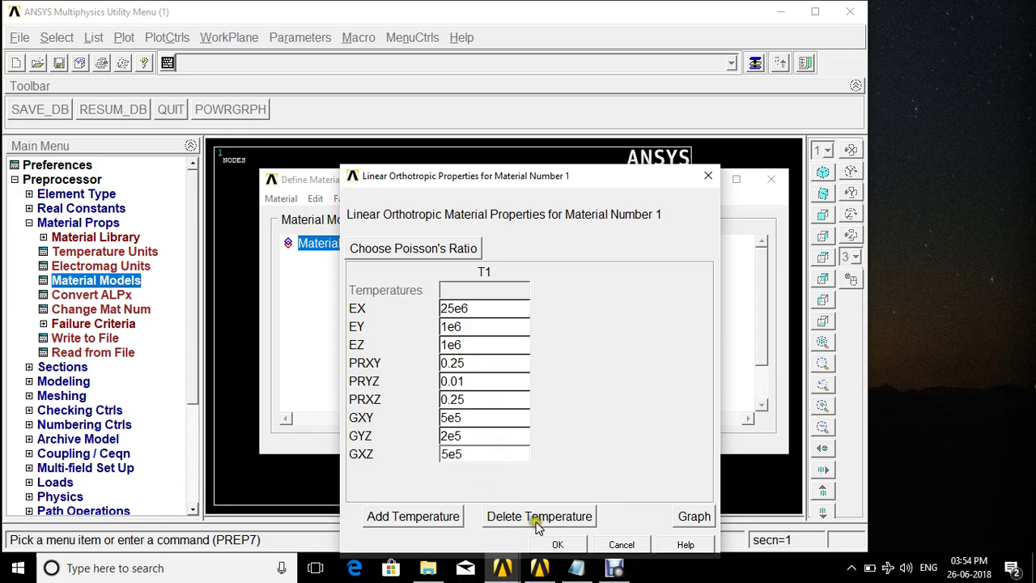
left_click(551, 542)
left_click_drag(557, 176, 565, 123)
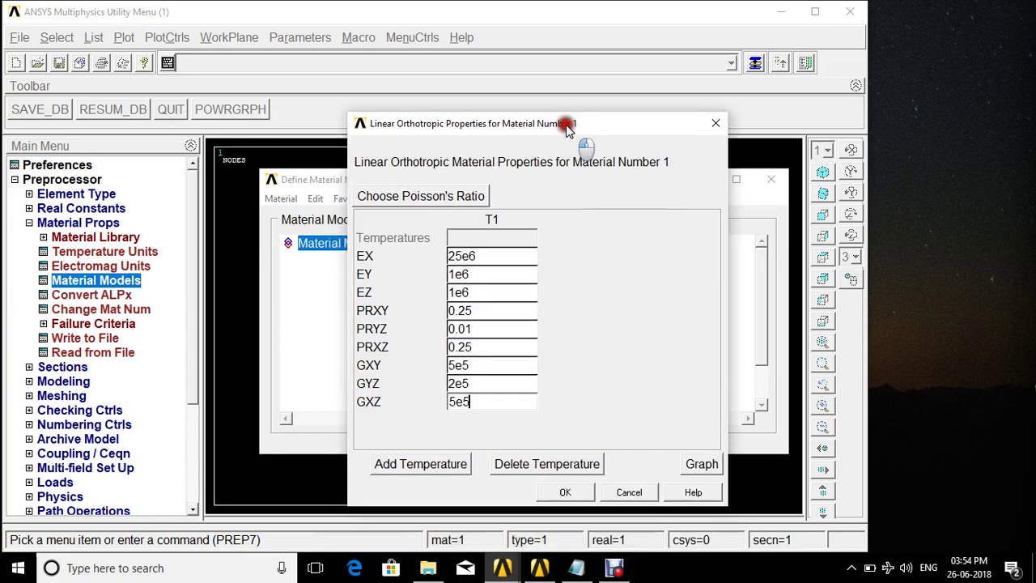
left_click(566, 493)
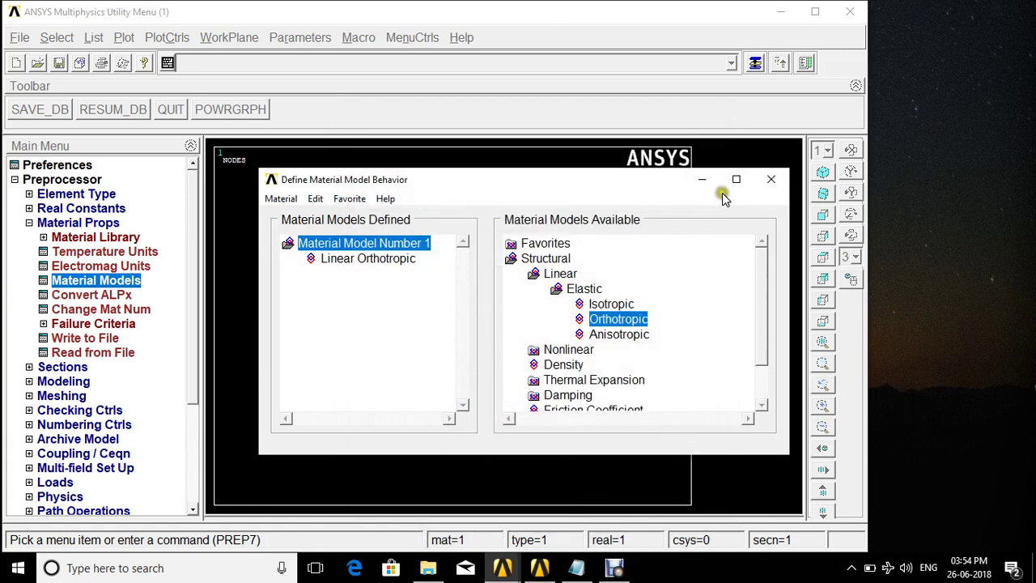
left_click(771, 182)
Start a shell section lay-up with ID 1 and set the first layer's thickness to 0.025.
left_click(30, 224)
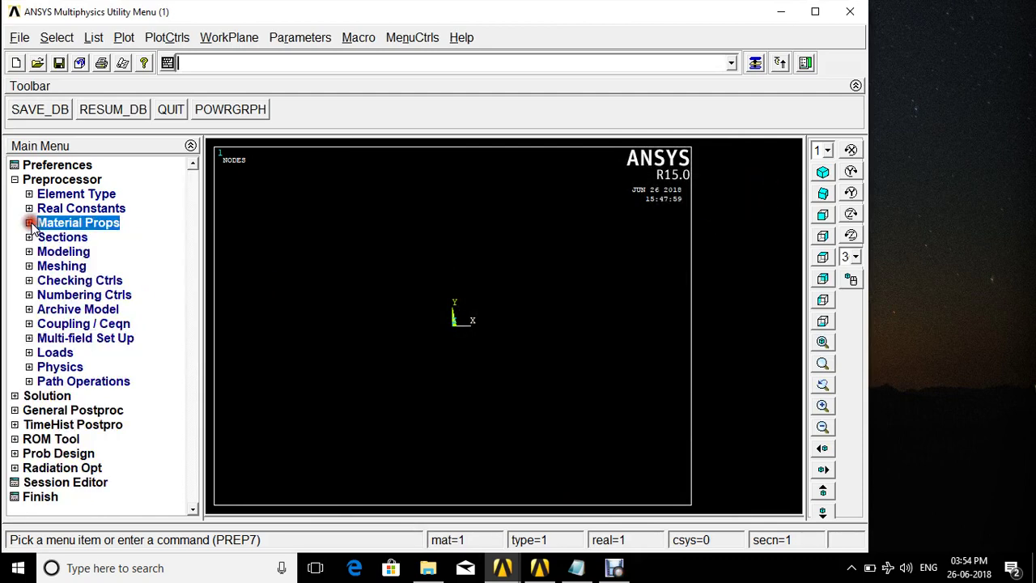
left_click(29, 237)
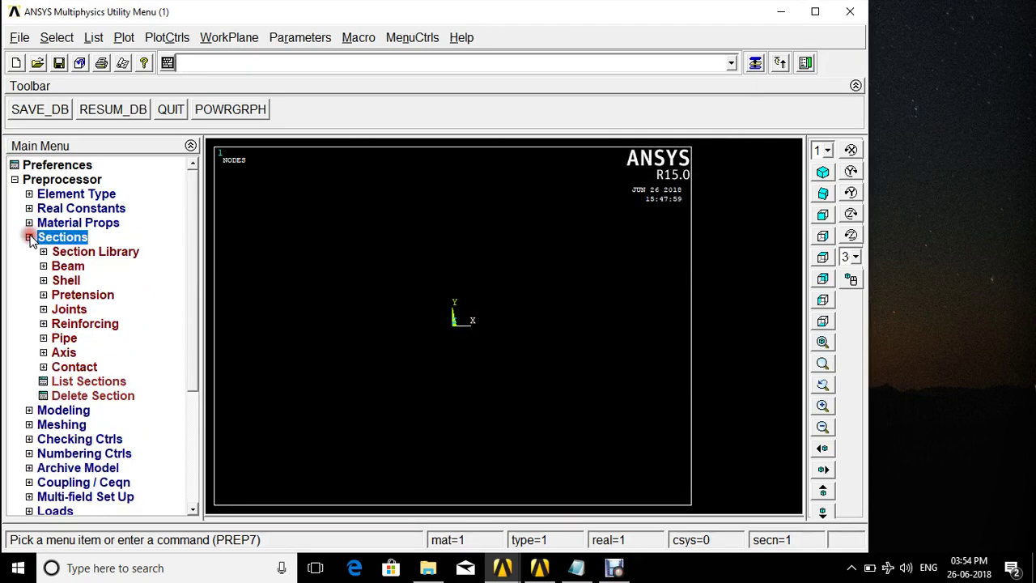
left_click(68, 282)
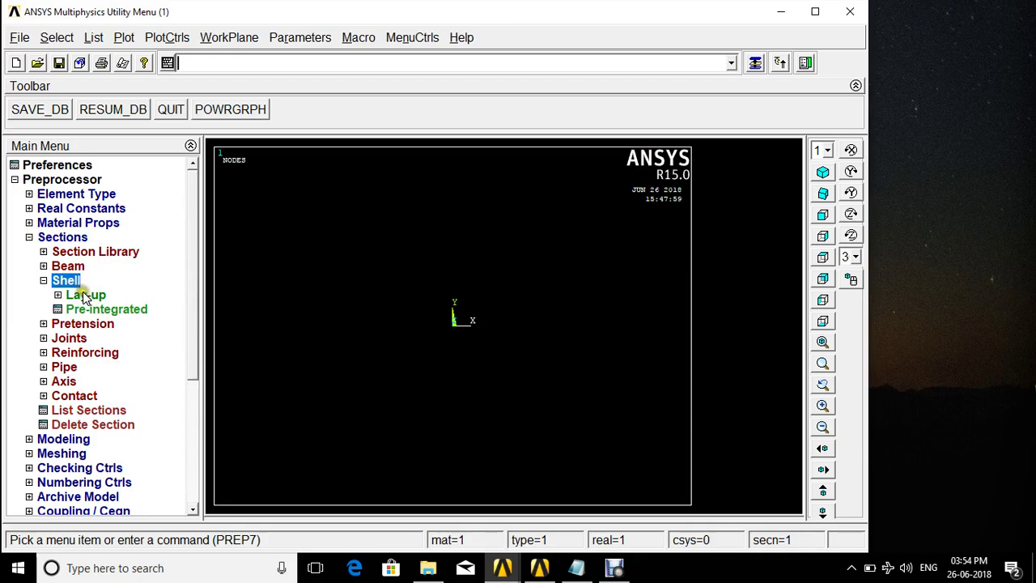
left_click(81, 295)
left_click(97, 309)
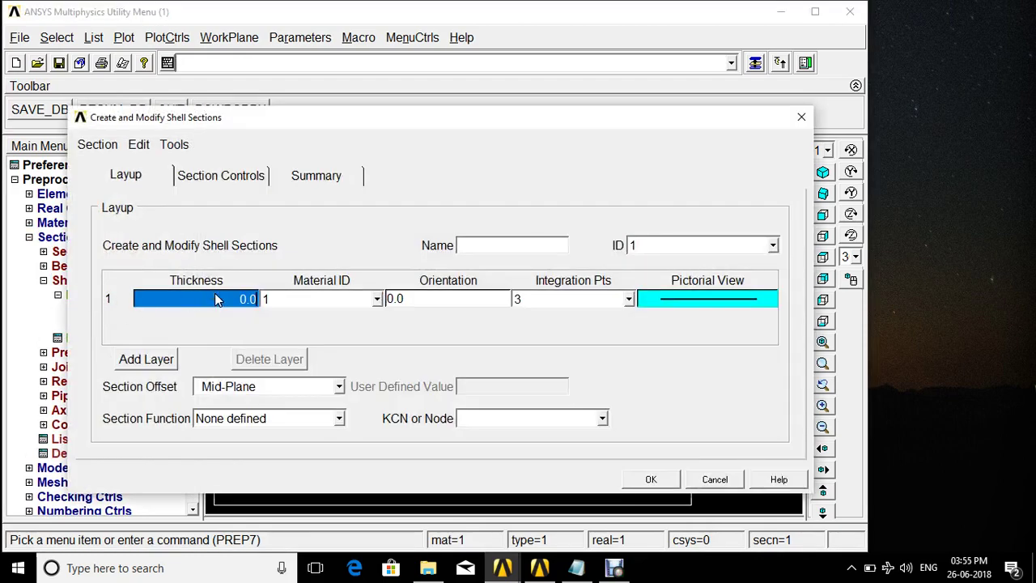
type("0")
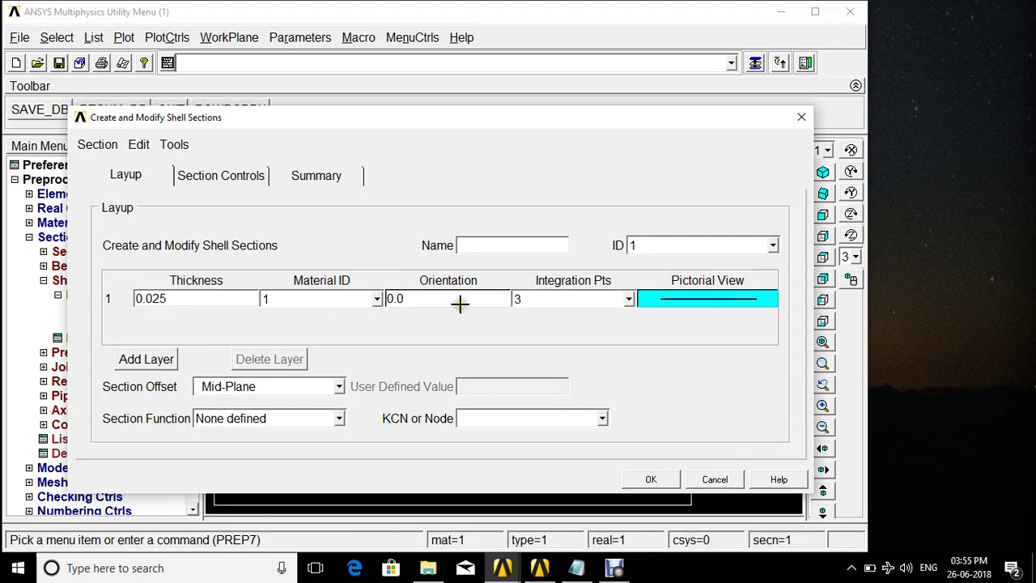
Add a second layer to the shell section with thickness 0.025 and orientation 90.
left_click(145, 361)
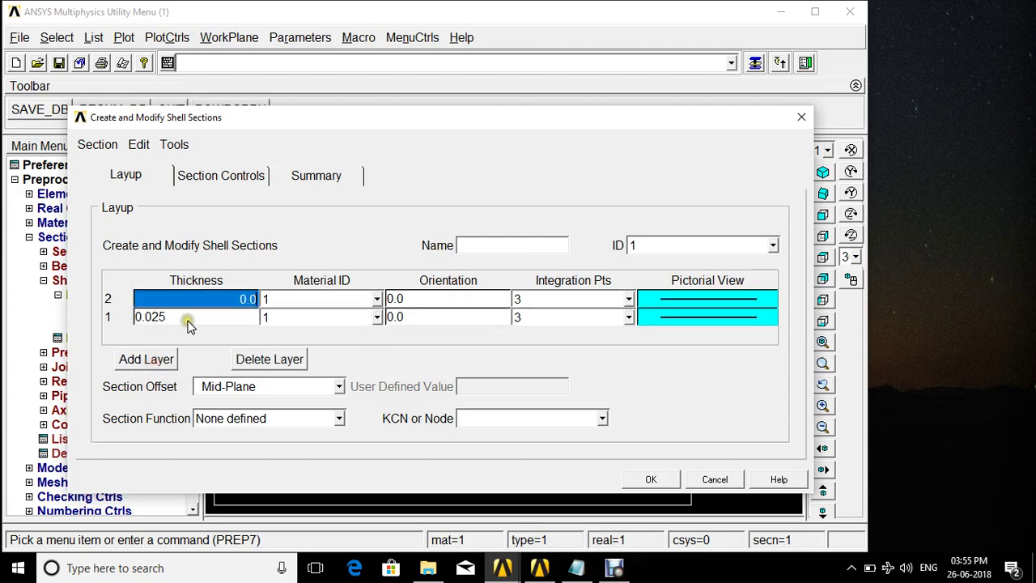
type("0.02")
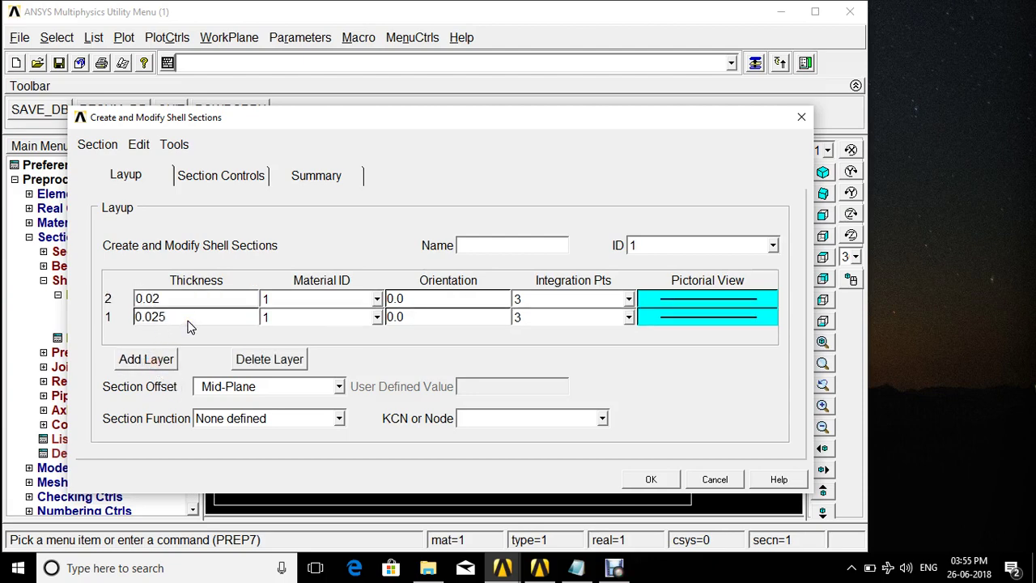
type("5")
left_click(458, 303)
type("90")
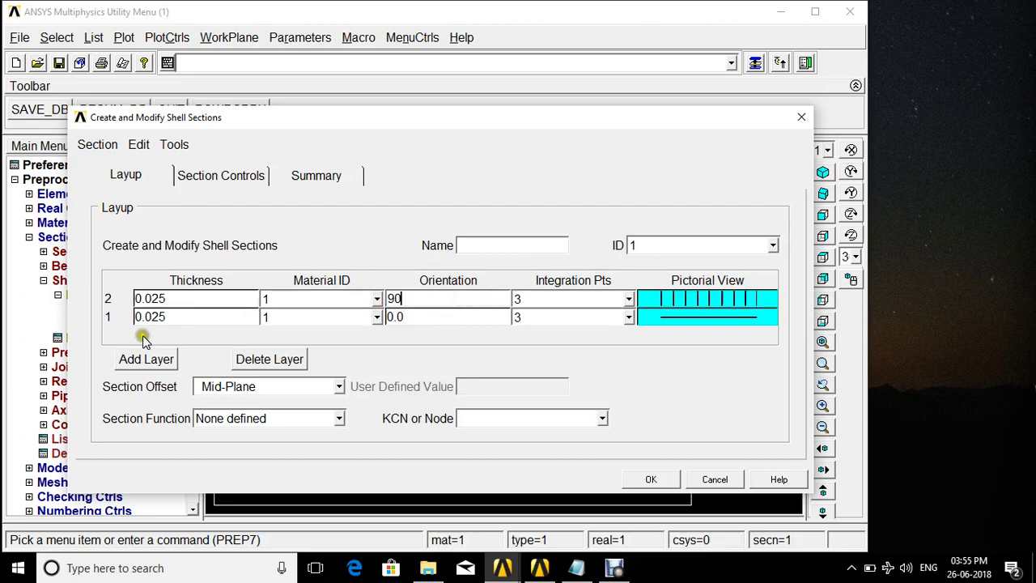
Add a third layer to the shell section with thickness 0.025 and orientation 90.
left_click(151, 359)
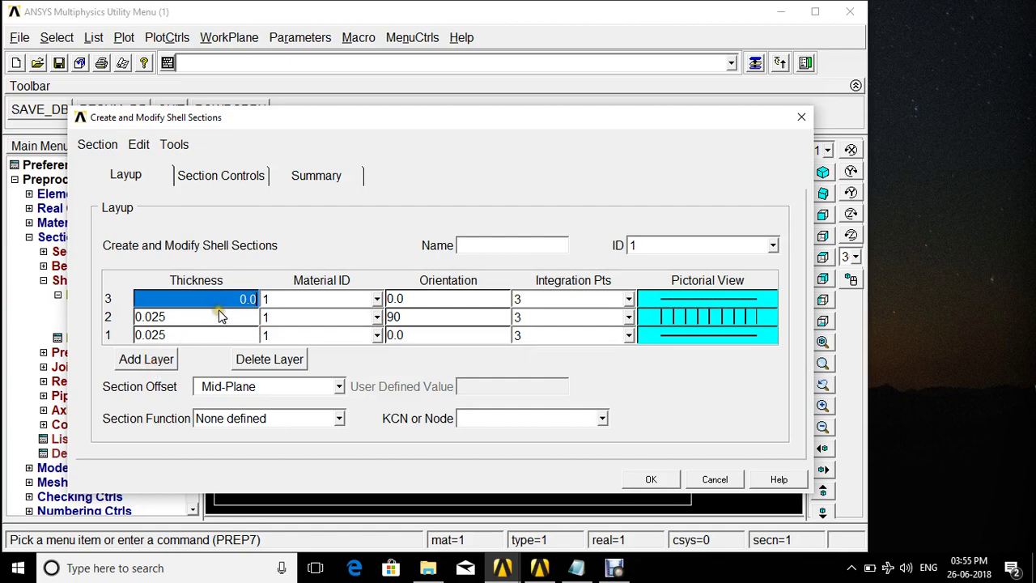
type("0.0")
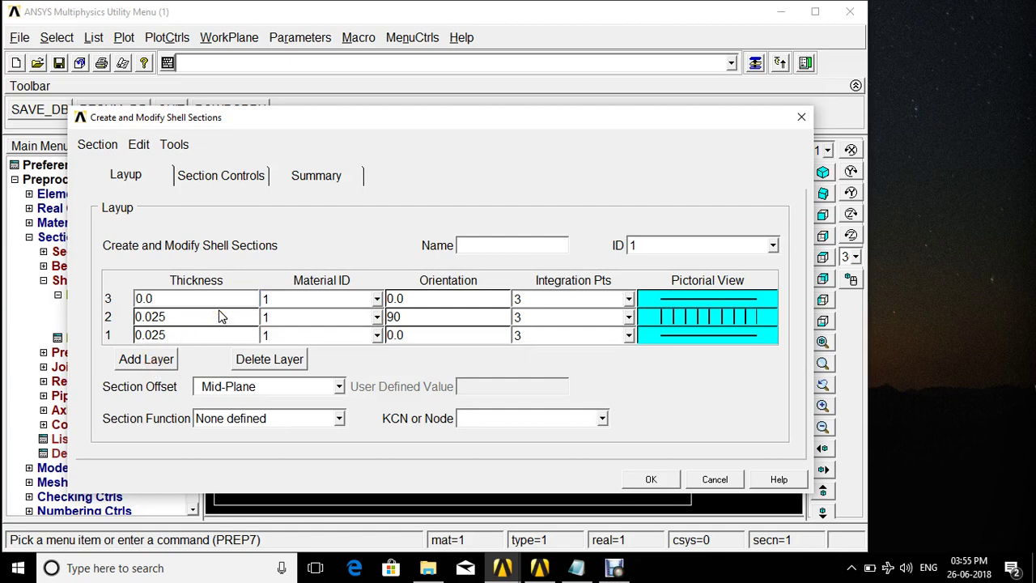
type("25")
left_click(485, 299)
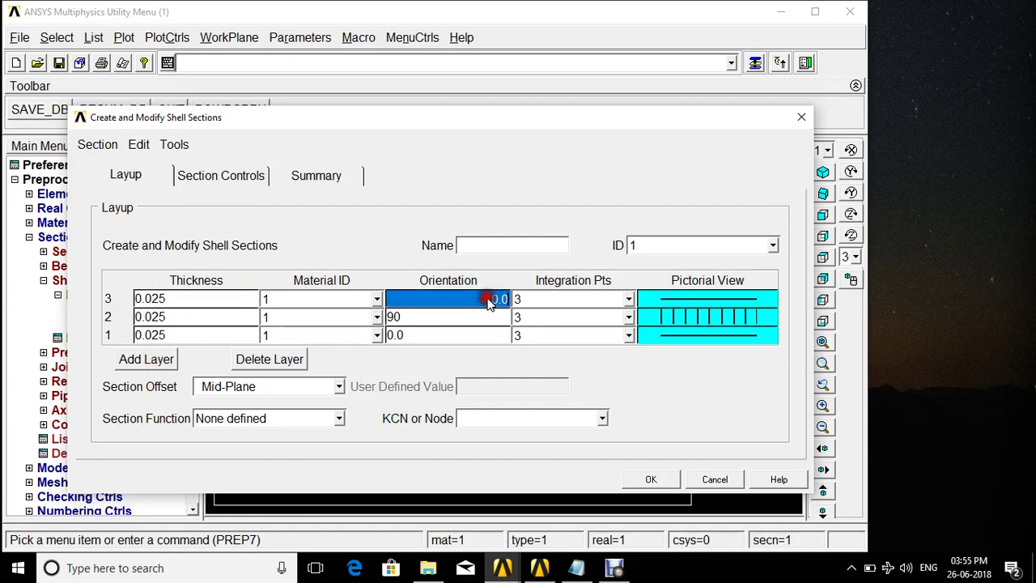
type("90")
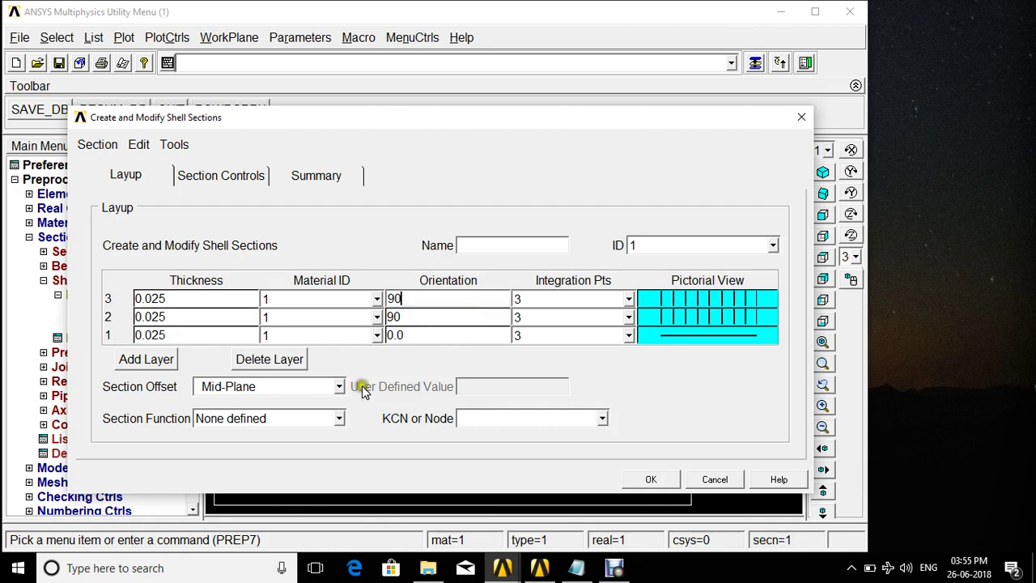
Add a fourth layer with thickness 0.025 and orientation 0.0, then accept the lay-up and save the database.
left_click(158, 360)
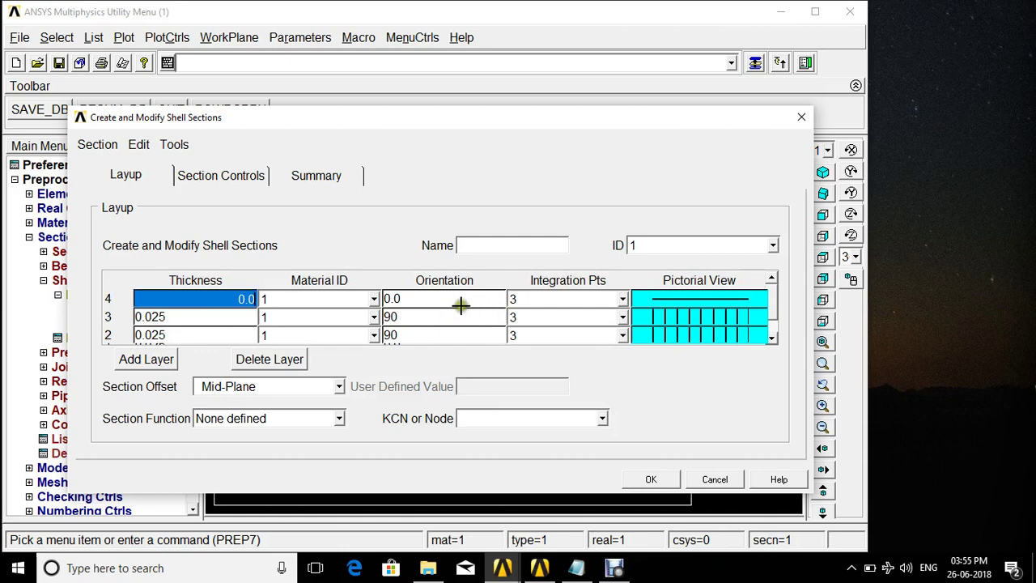
type("0")
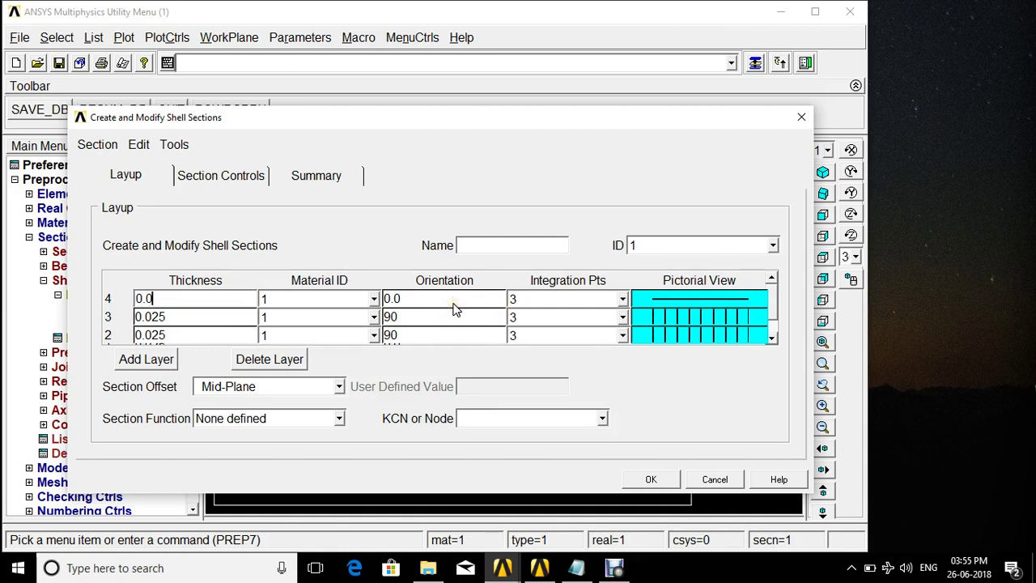
left_click(772, 337)
left_click(771, 279)
left_click(648, 480)
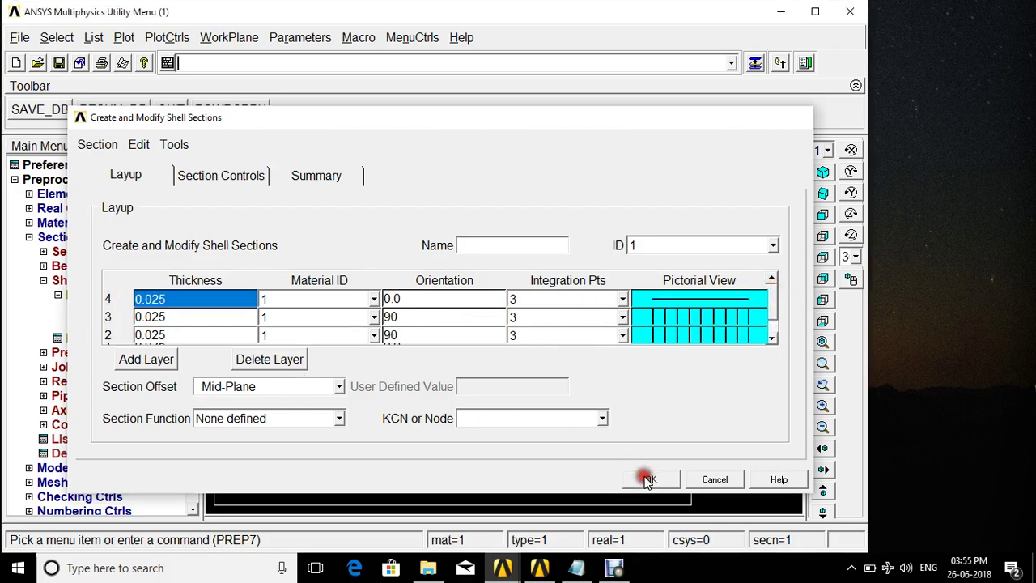
left_click(57, 110)
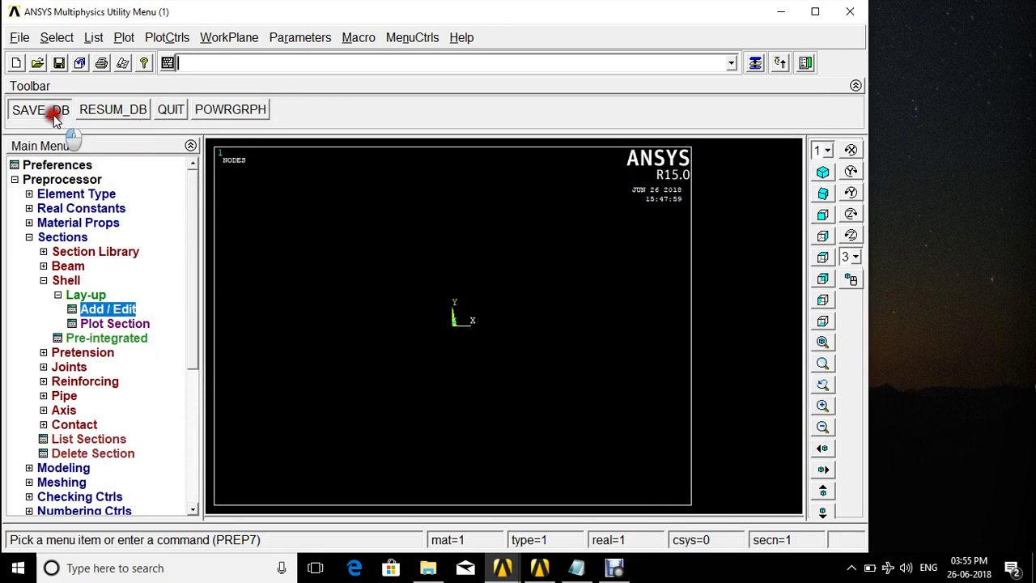
Create keypoint 1 at X 0, Y 0 in the active coordinate system.
left_click(58, 294)
left_click(44, 280)
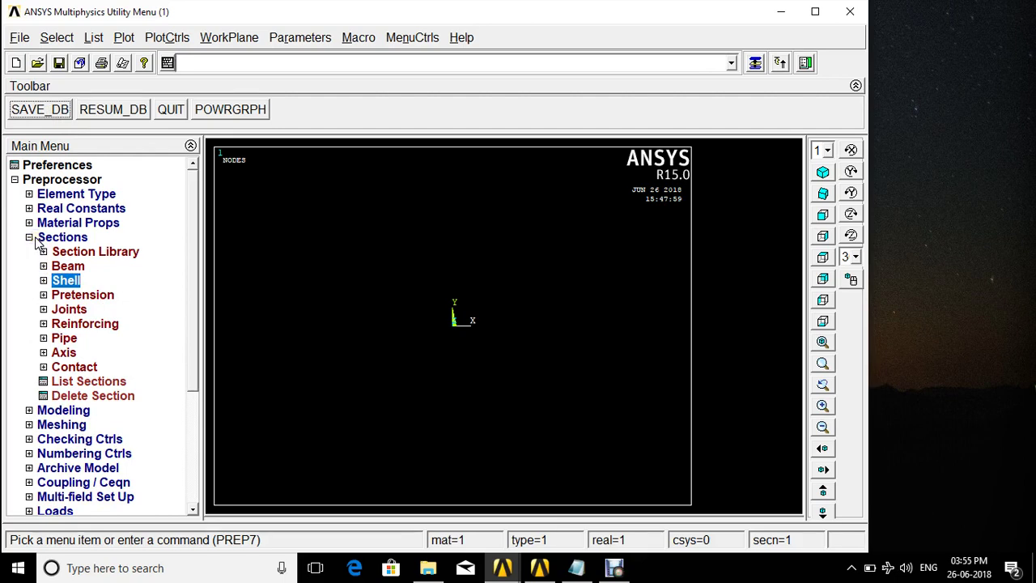
double_click(37, 238)
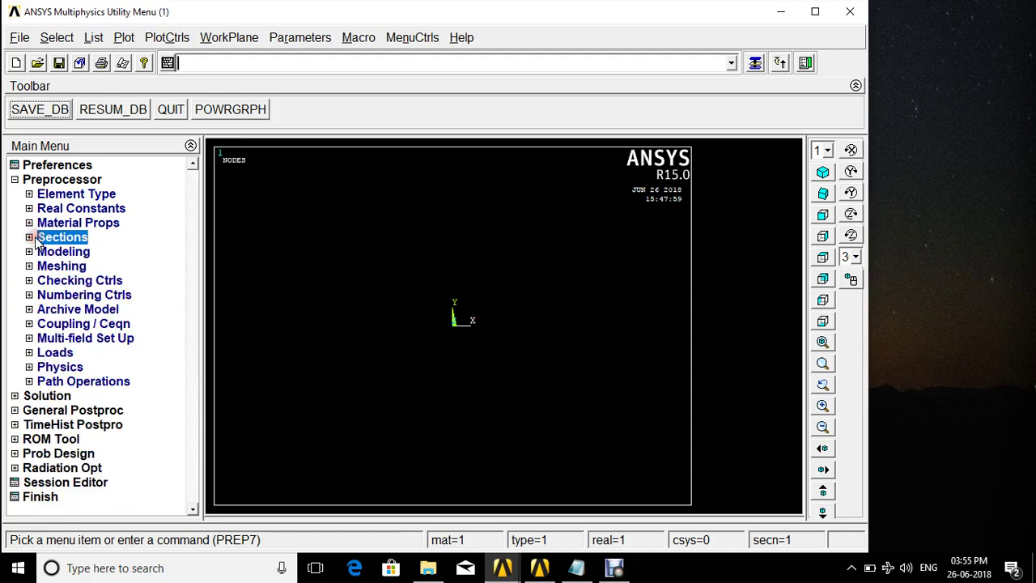
left_click(29, 251)
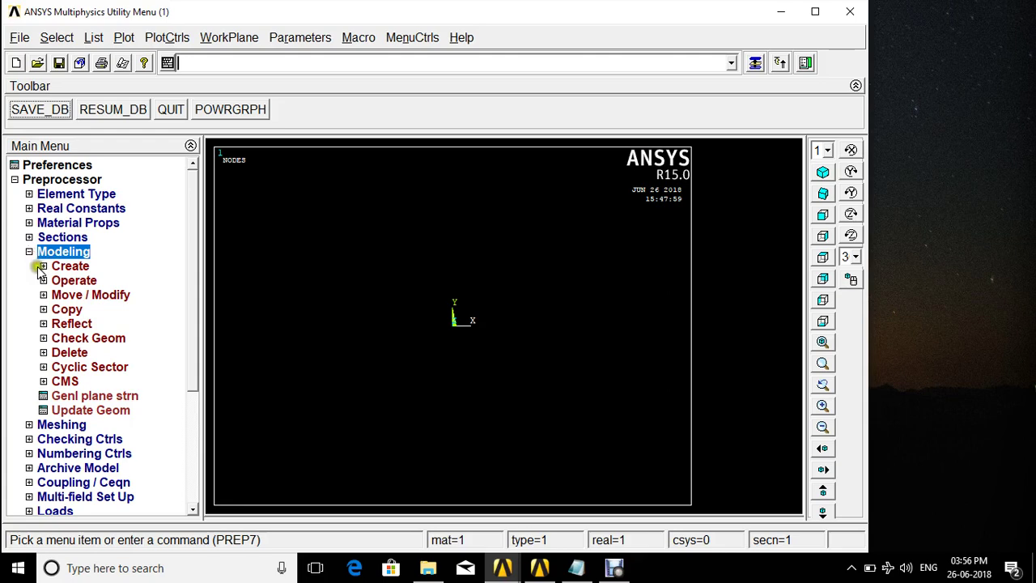
left_click(56, 269)
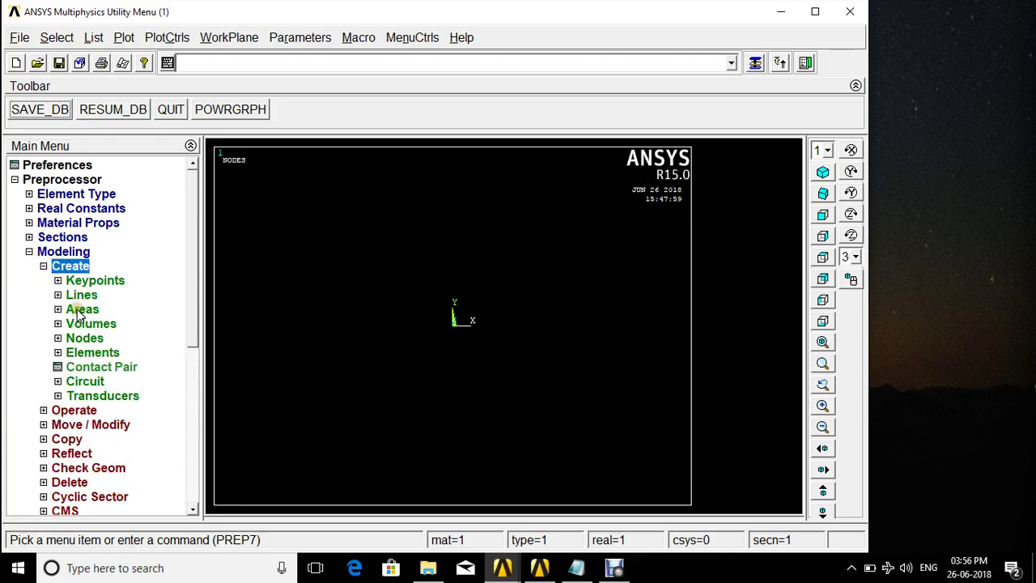
left_click(85, 283)
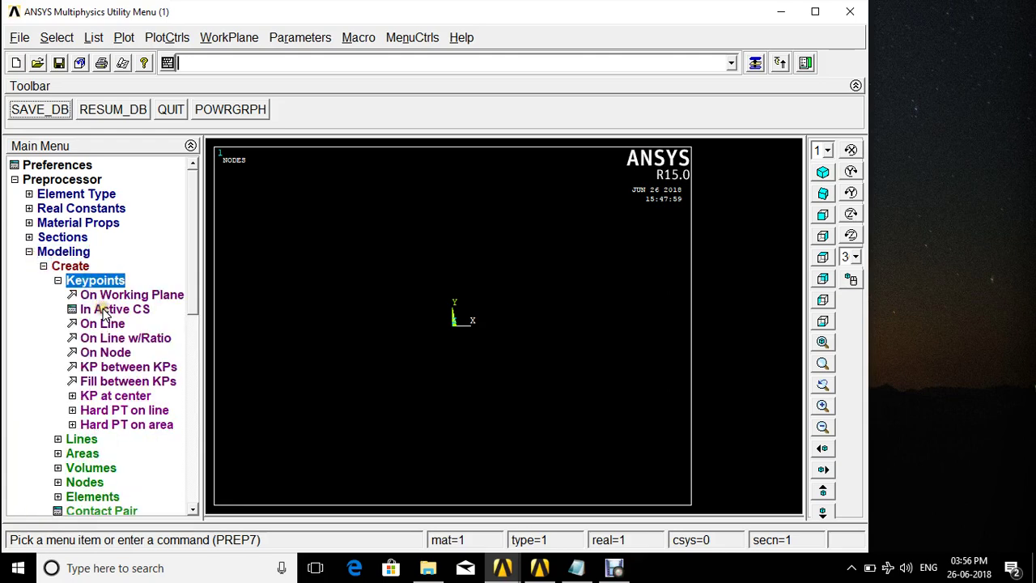
left_click(103, 309)
left_click(563, 289)
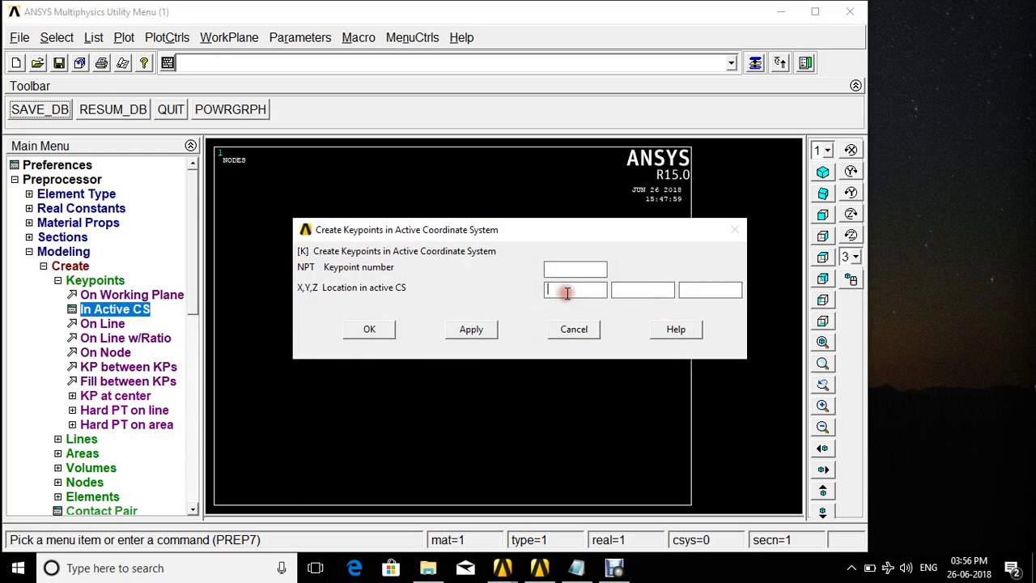
type("0")
left_click(625, 289)
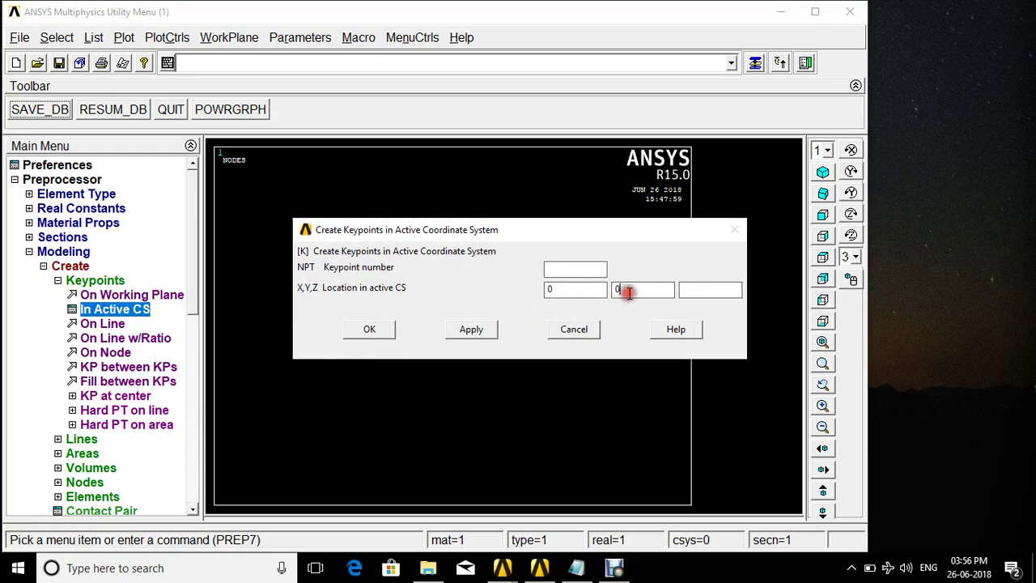
type("0")
left_click(558, 269)
type("1")
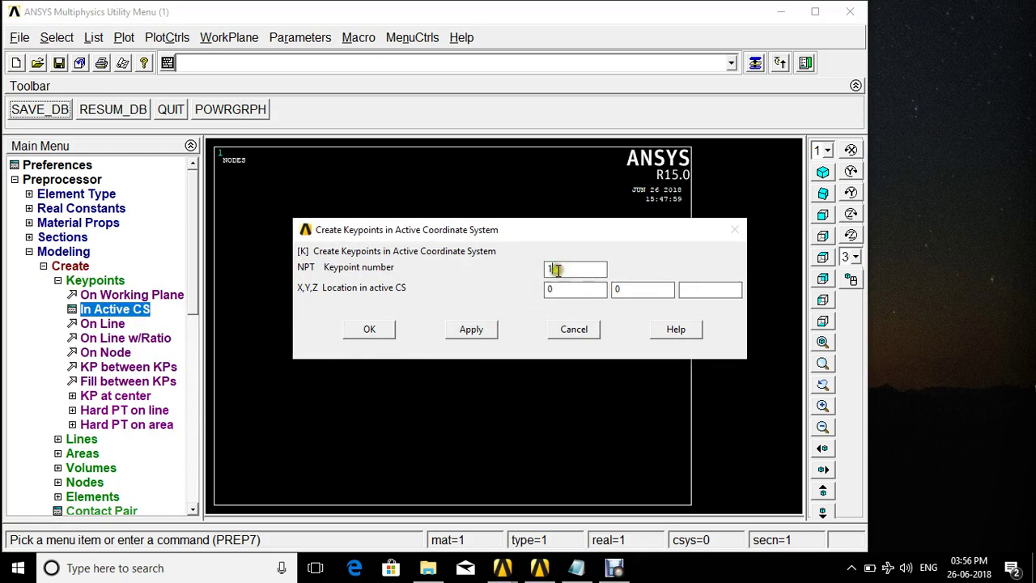
left_click(469, 328)
Create keypoint 2 at X 5, Y 0 in the active coordinate system.
double_click(546, 269)
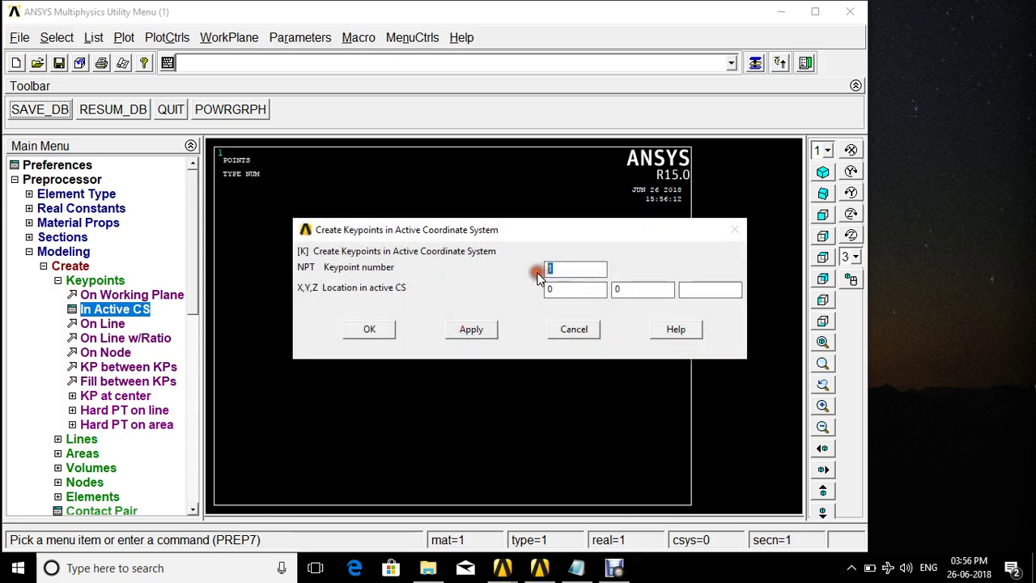
type("2")
double_click(543, 289)
type("5")
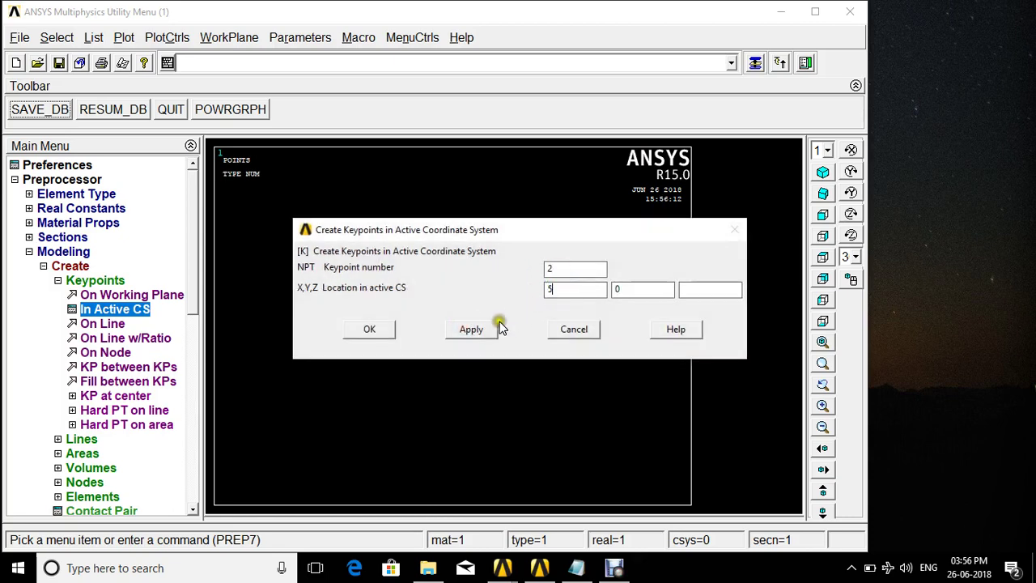
left_click(477, 329)
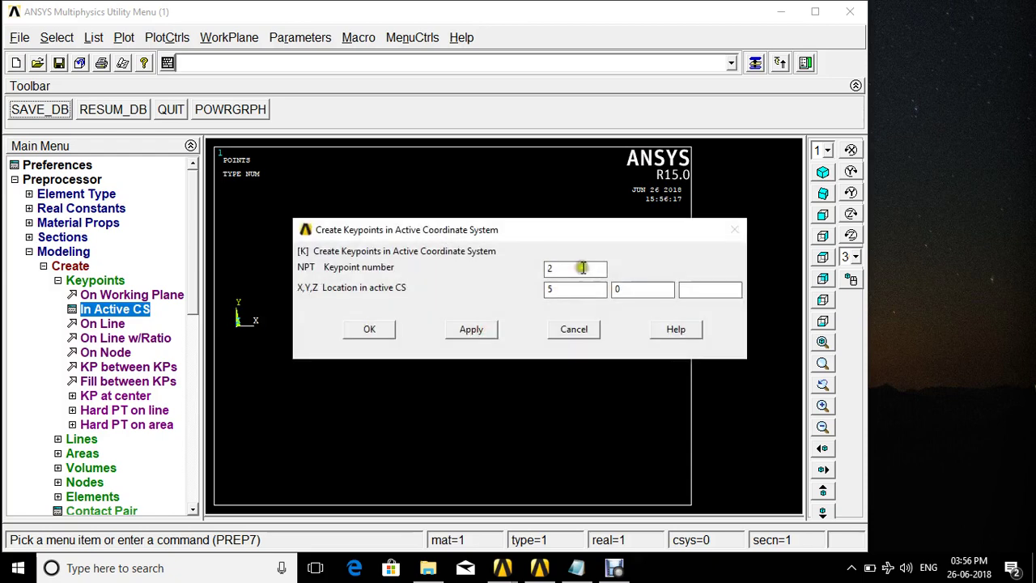
Create keypoint 3 at X 5, Y 5 in the active coordinate system.
left_click_drag(581, 269, 522, 272)
type("3")
left_click_drag(636, 289, 603, 287)
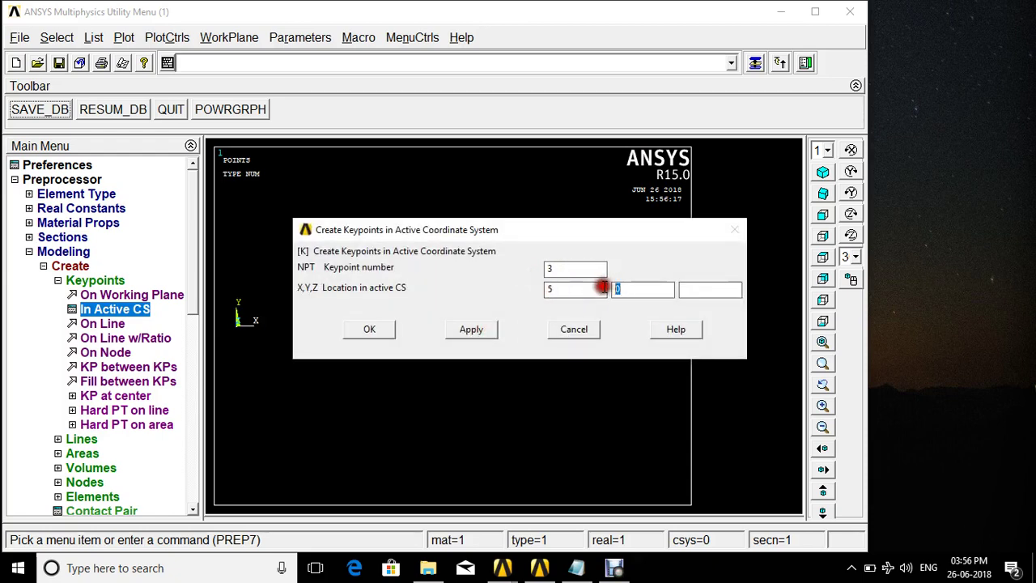
type("5")
left_click(470, 330)
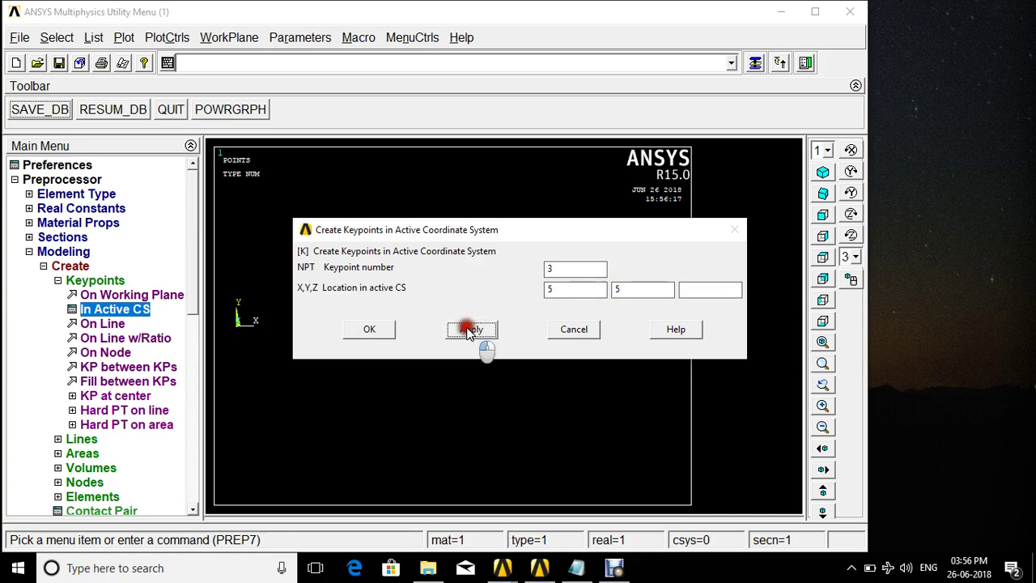
Create keypoint 4 at X 0, Y 5, finish keypoint creation and save the database.
left_click_drag(571, 268, 535, 289)
type("4")
type("0")
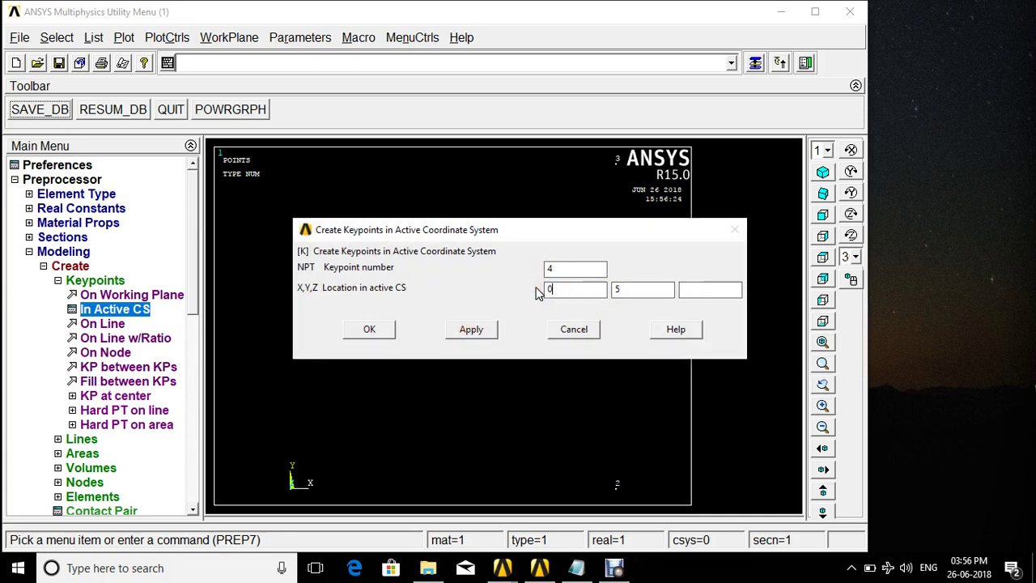
left_click(377, 329)
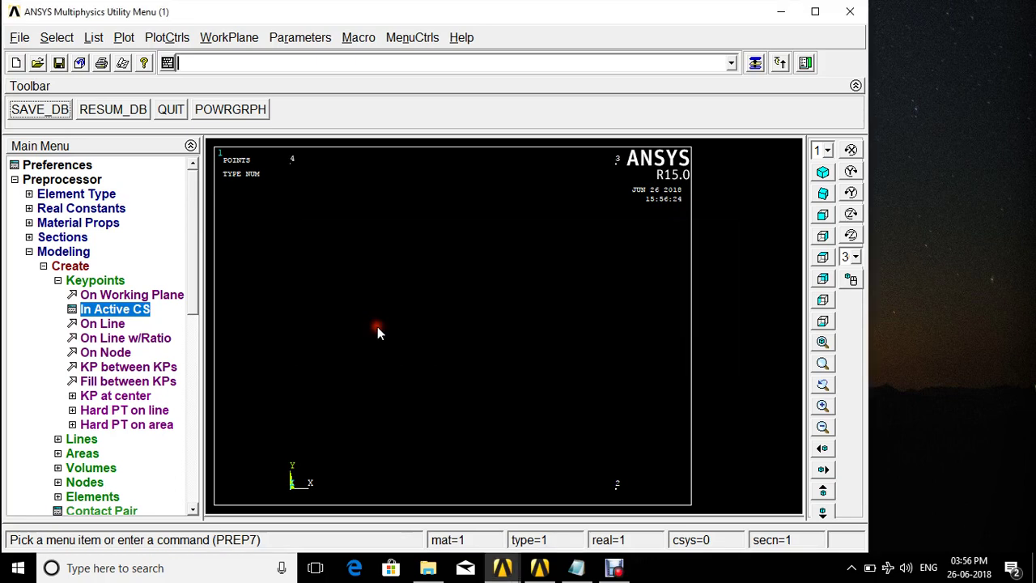
left_click(42, 111)
Create an arbitrary area through keypoints 1, 2, 3 and 4.
left_click(63, 280)
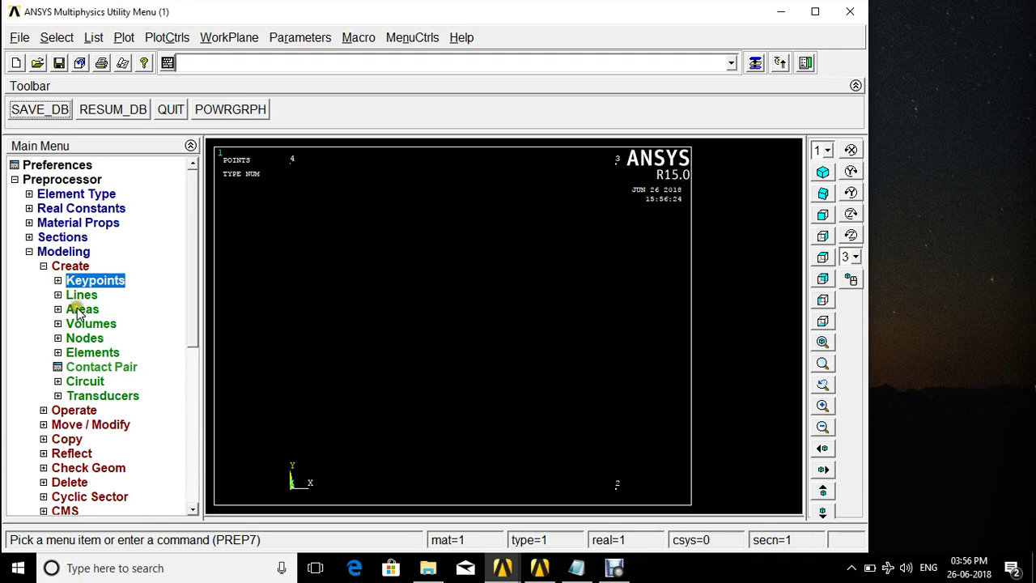
left_click(80, 309)
left_click(98, 324)
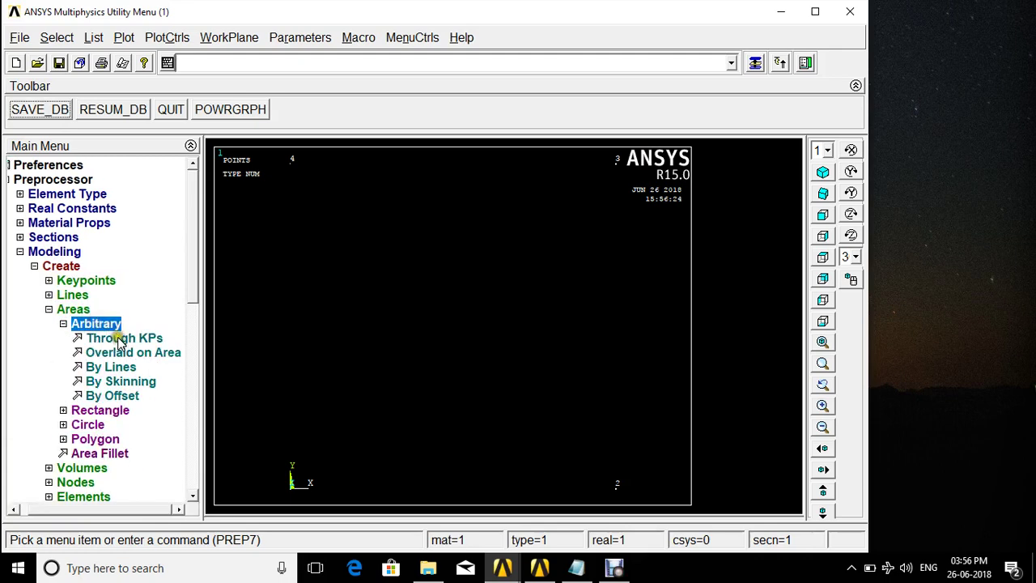
left_click(121, 338)
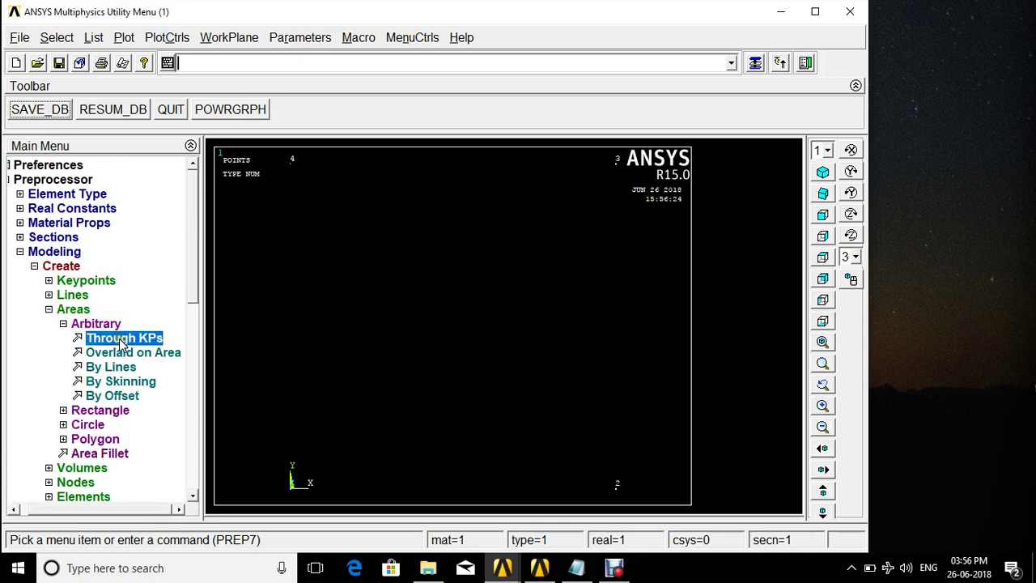
left_click(305, 485)
left_click(589, 469)
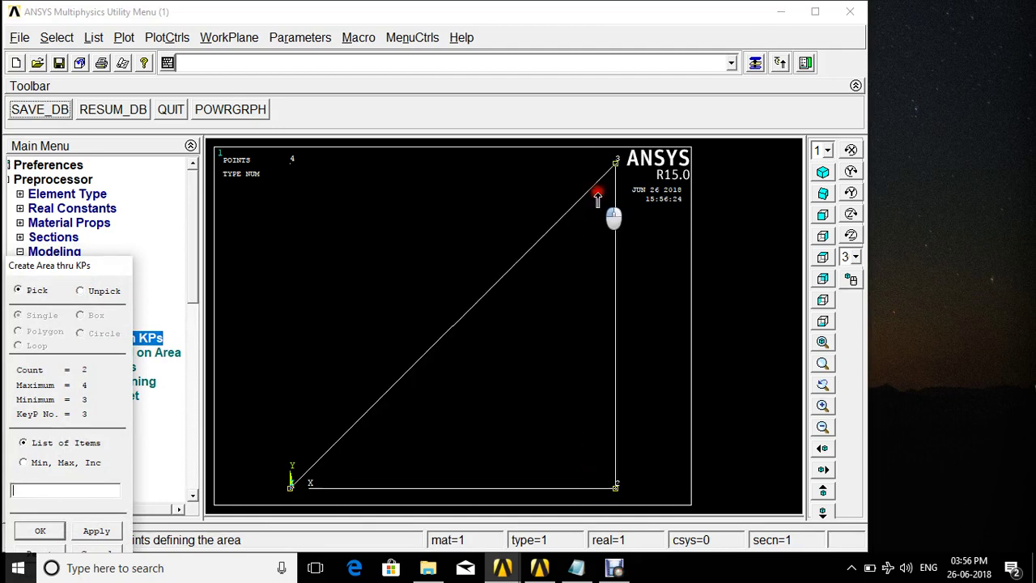
left_click(597, 198)
left_click(299, 202)
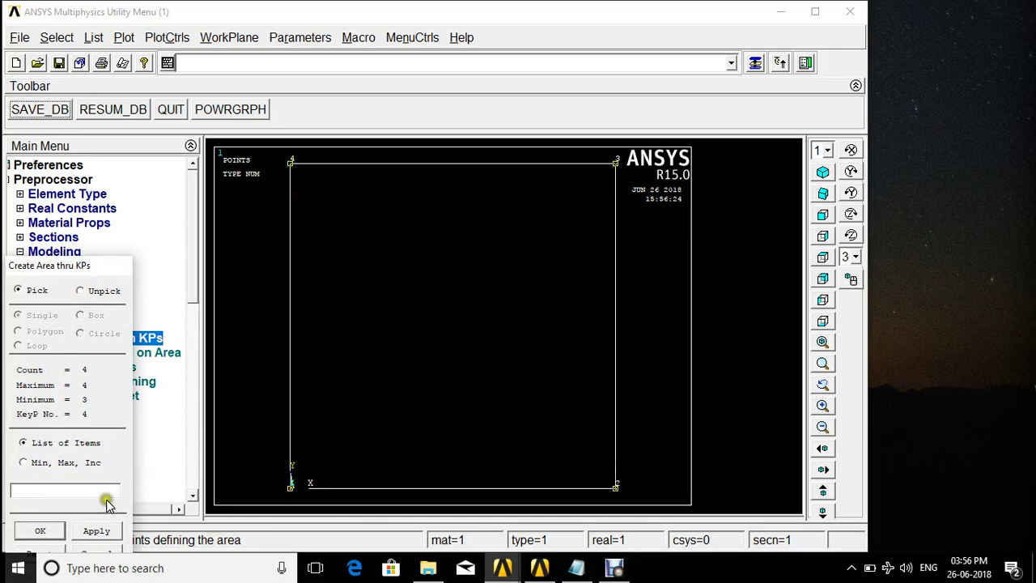
left_click(40, 530)
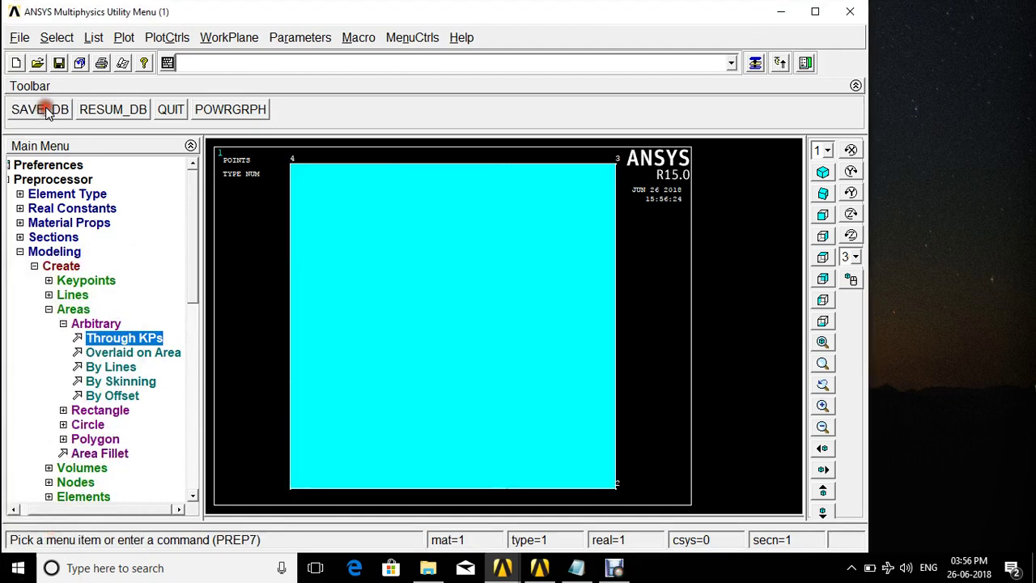
Assign 6 element divisions to all boundary lines of the square area using MeshTool.
left_click(62, 323)
left_click(58, 310)
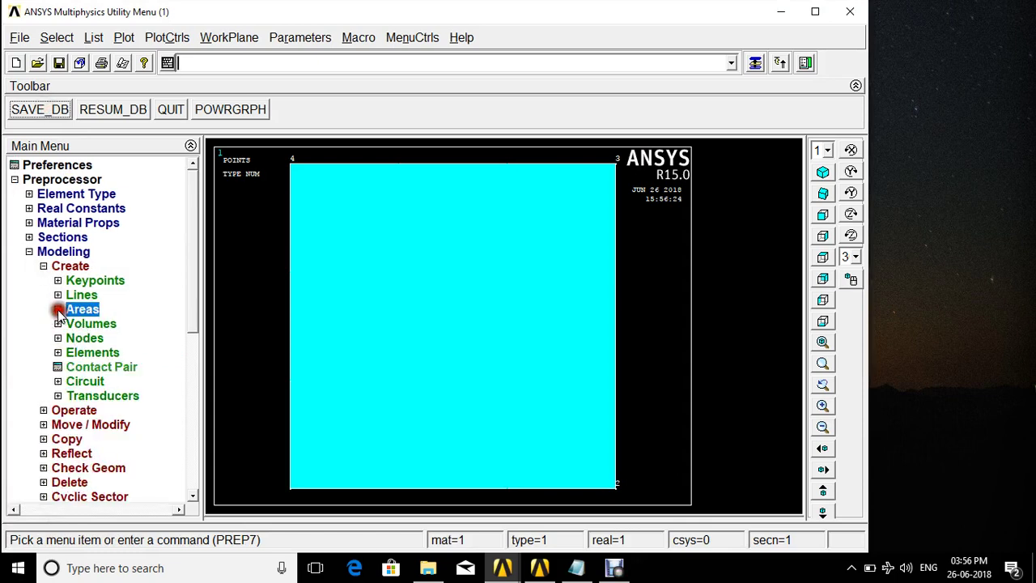
left_click(48, 269)
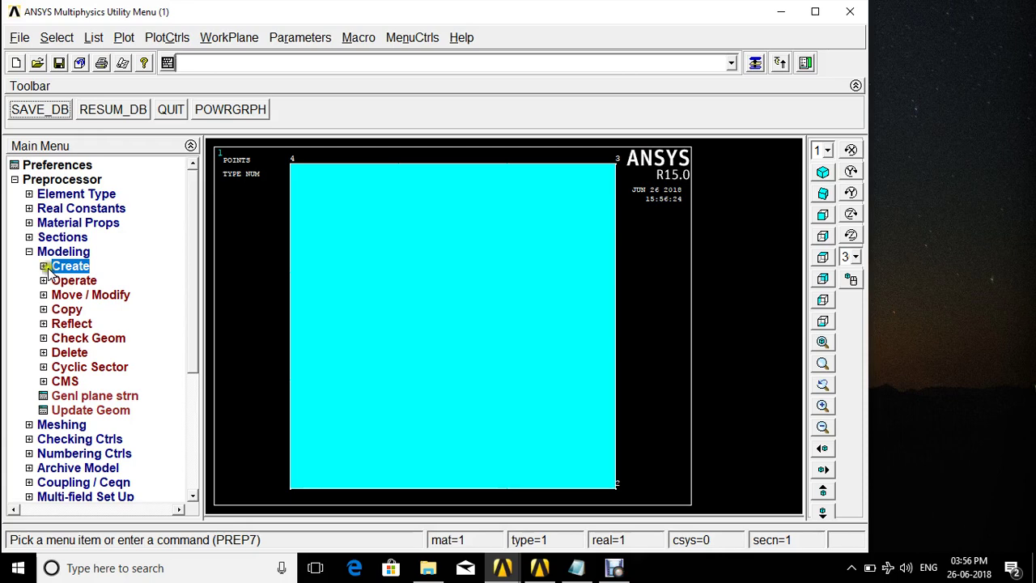
left_click(29, 251)
left_click(53, 268)
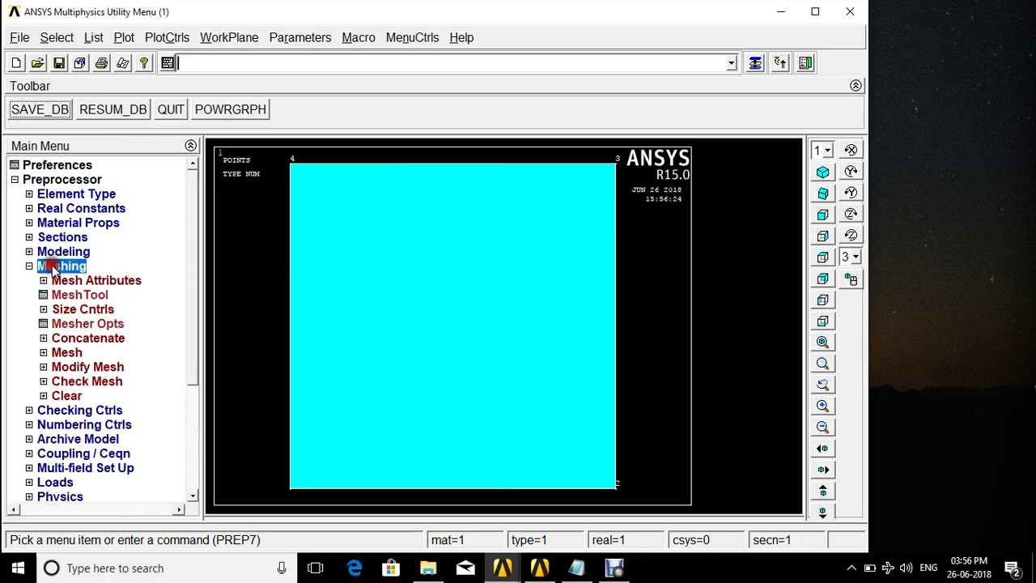
left_click(73, 294)
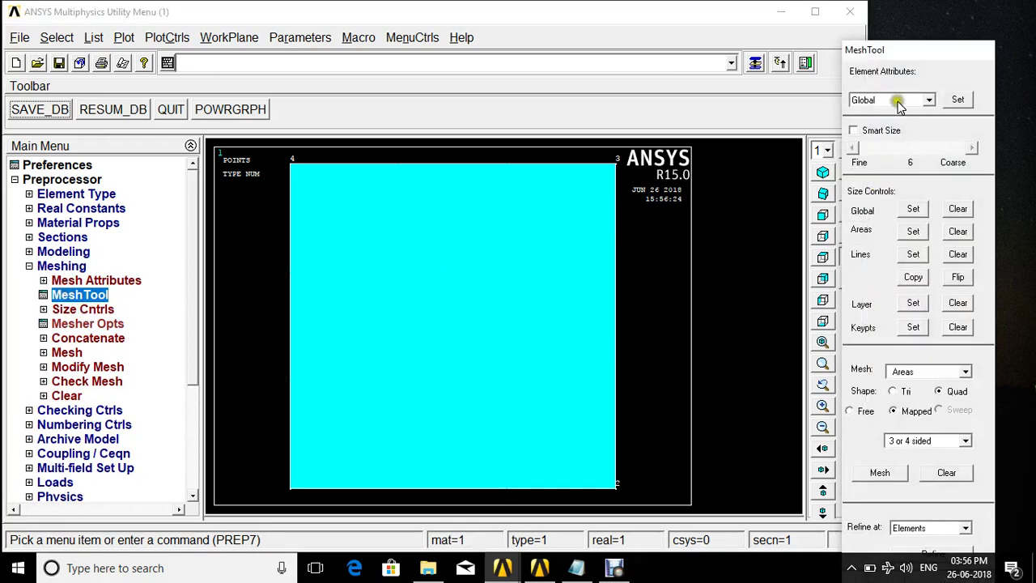
left_click_drag(908, 52, 908, 14)
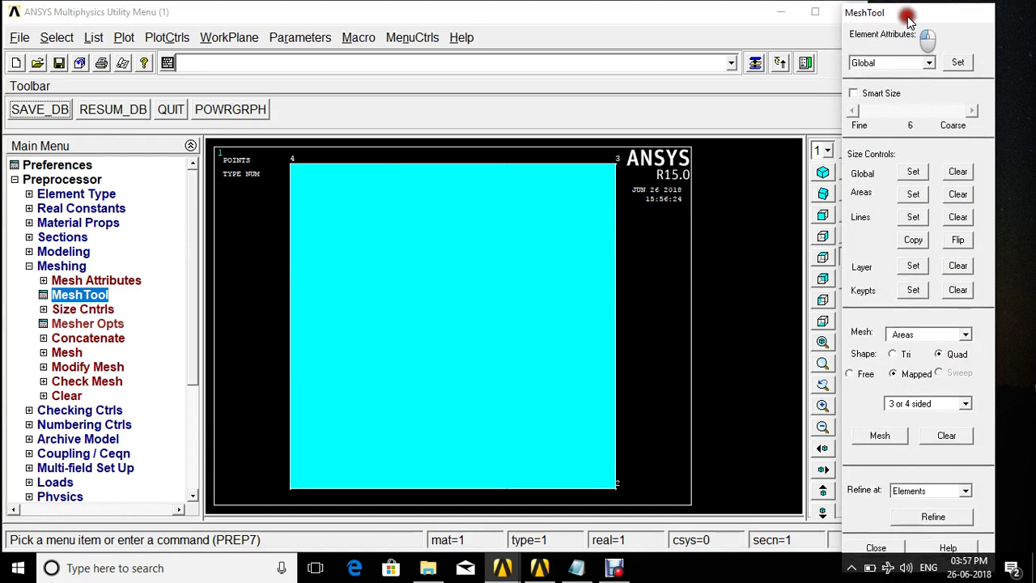
left_click(914, 216)
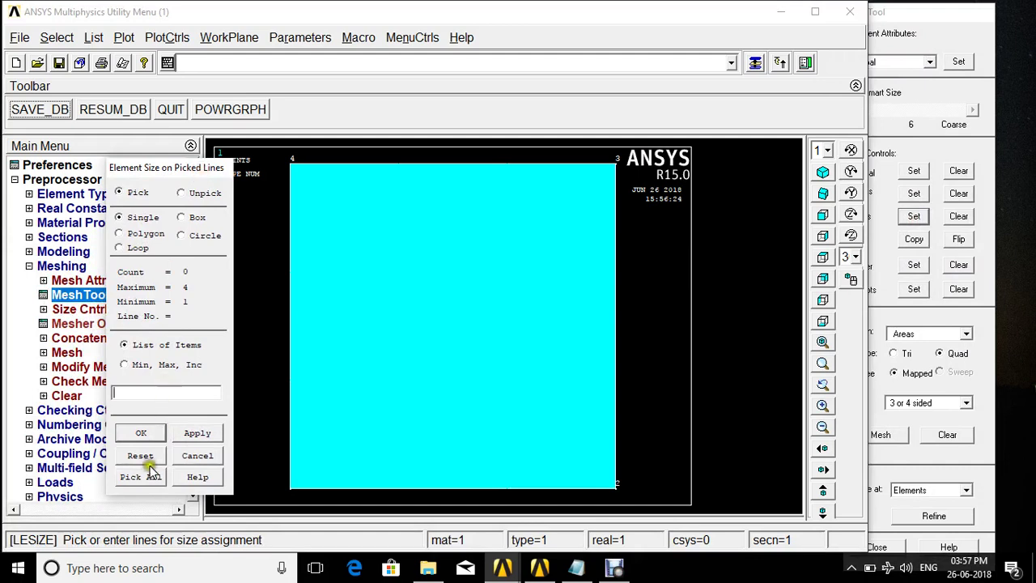
left_click(134, 475)
left_click(603, 226)
type("6")
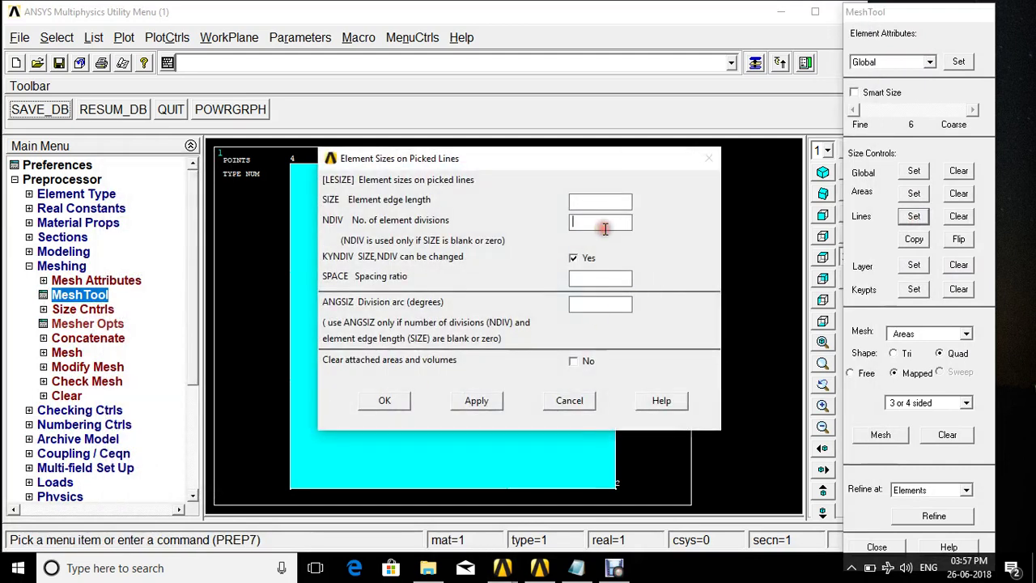
left_click(393, 398)
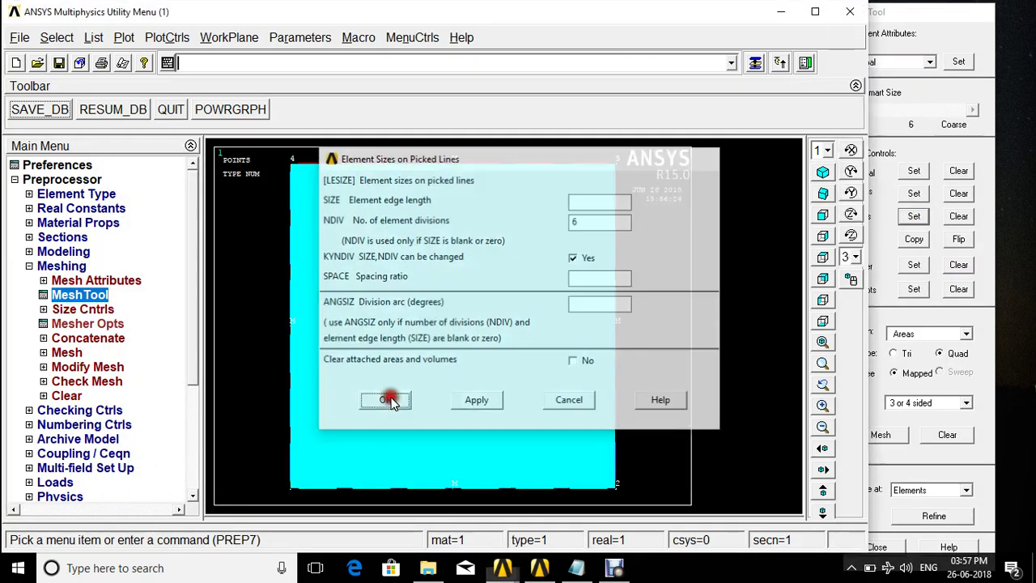
Mesh the square area with mapped quad elements, close MeshTool and save the database.
left_click(967, 374)
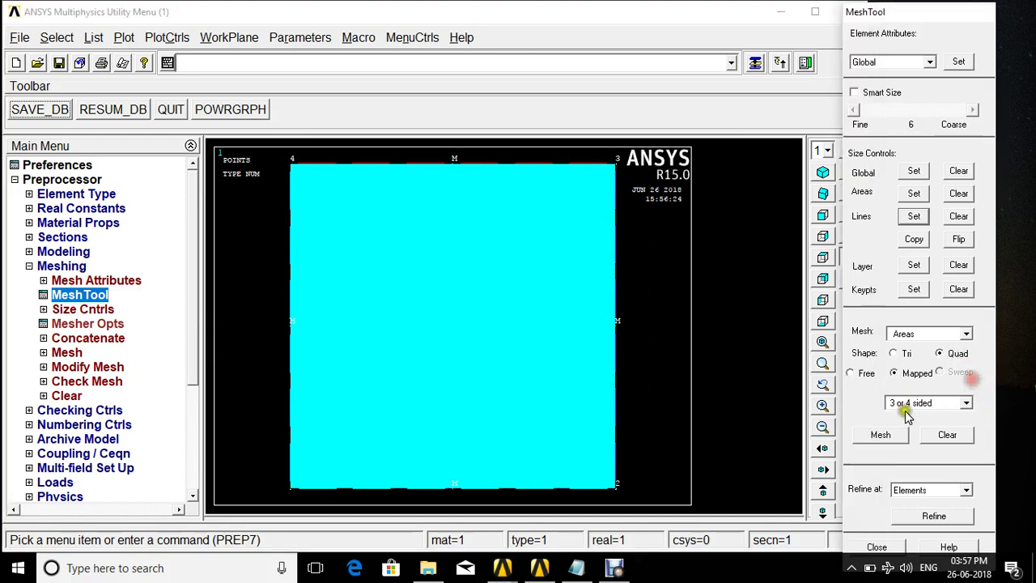
left_click(882, 434)
left_click(509, 410)
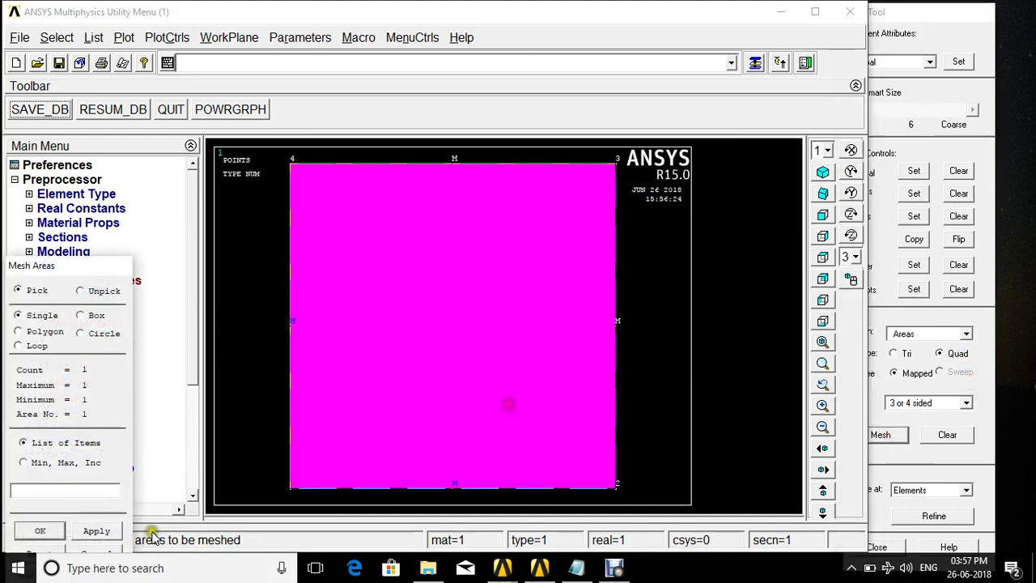
left_click(39, 530)
left_click(924, 22)
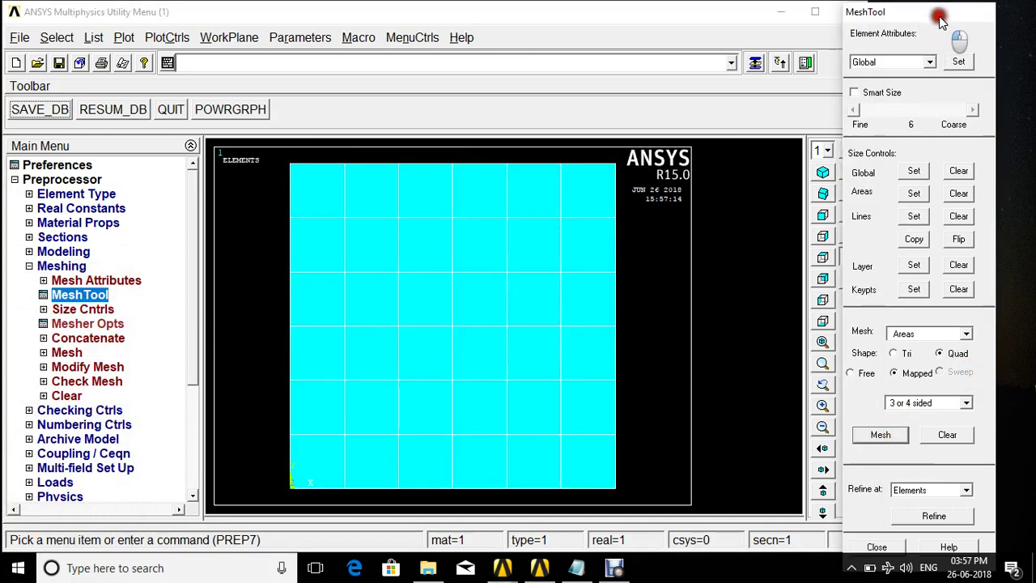
left_click(876, 544)
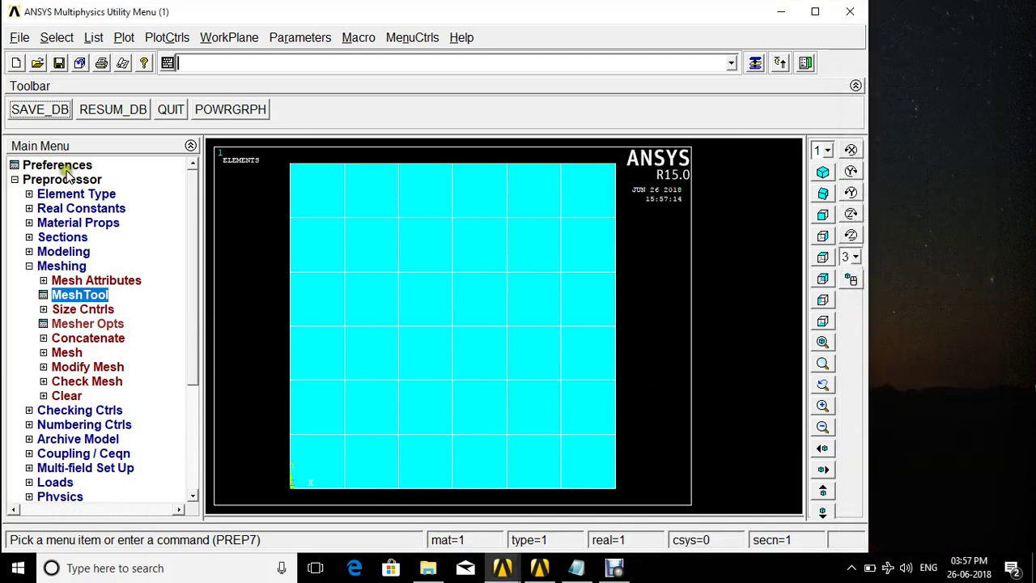
left_click(46, 110)
left_click(29, 266)
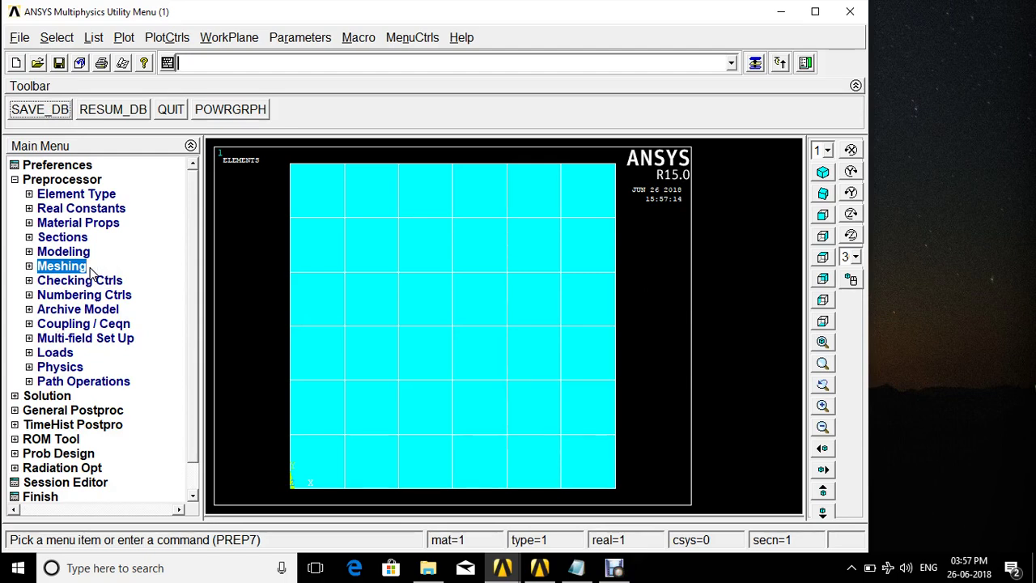
Select from the full set the nodes located at X coordinate 0 and plot them.
left_click(53, 37)
left_click(71, 61)
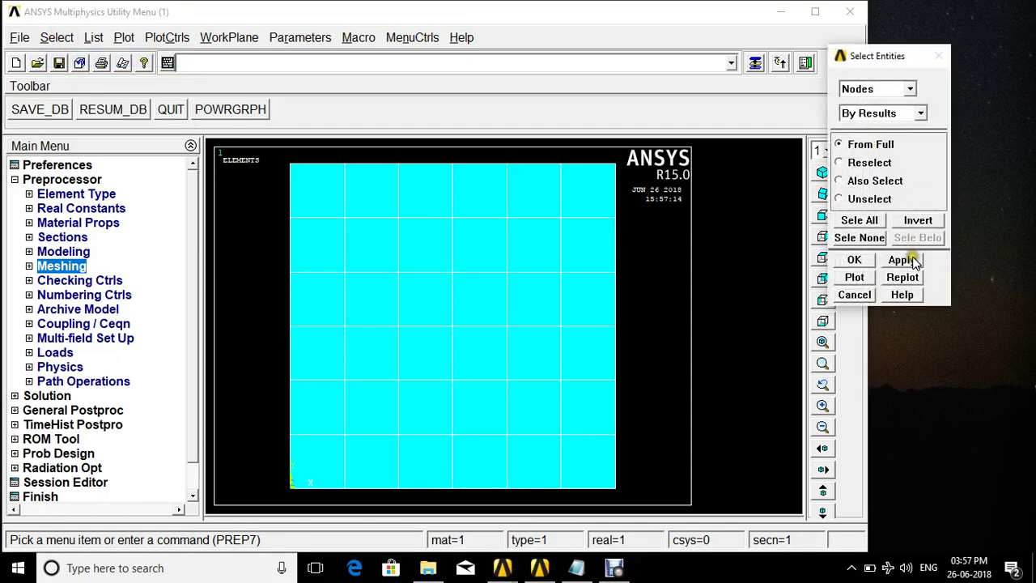
left_click(887, 111)
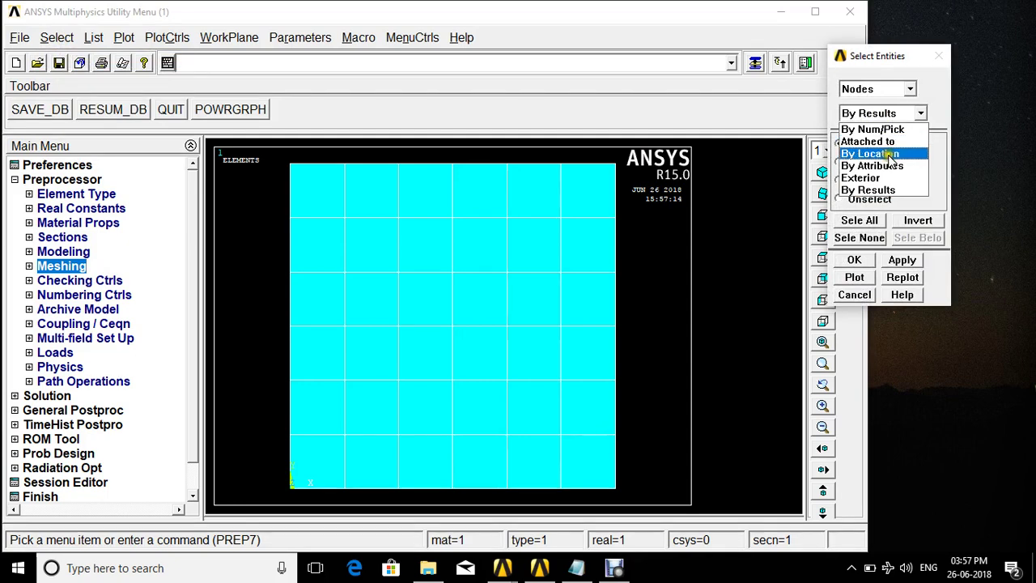
left_click(889, 154)
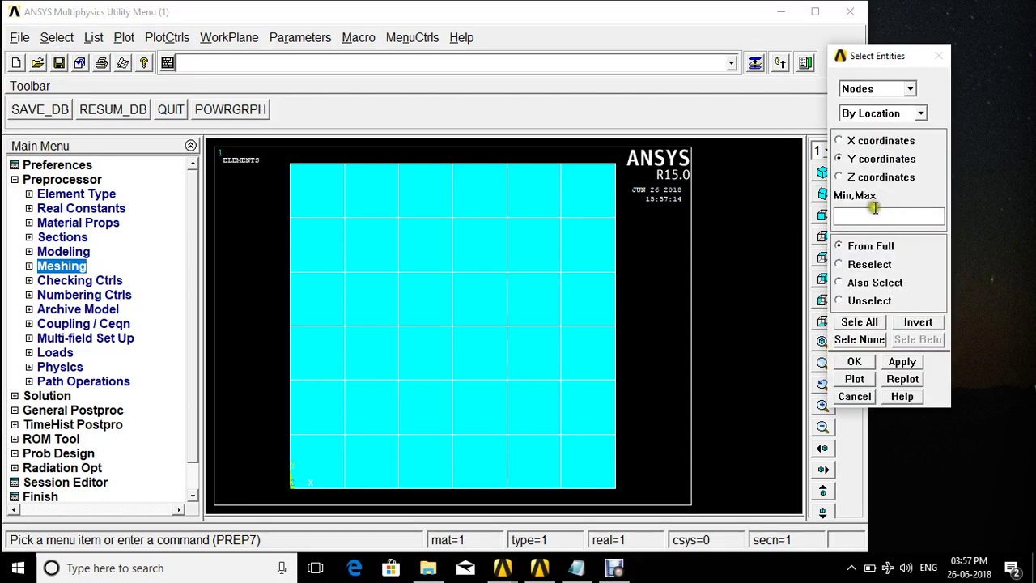
left_click(856, 141)
left_click(896, 215)
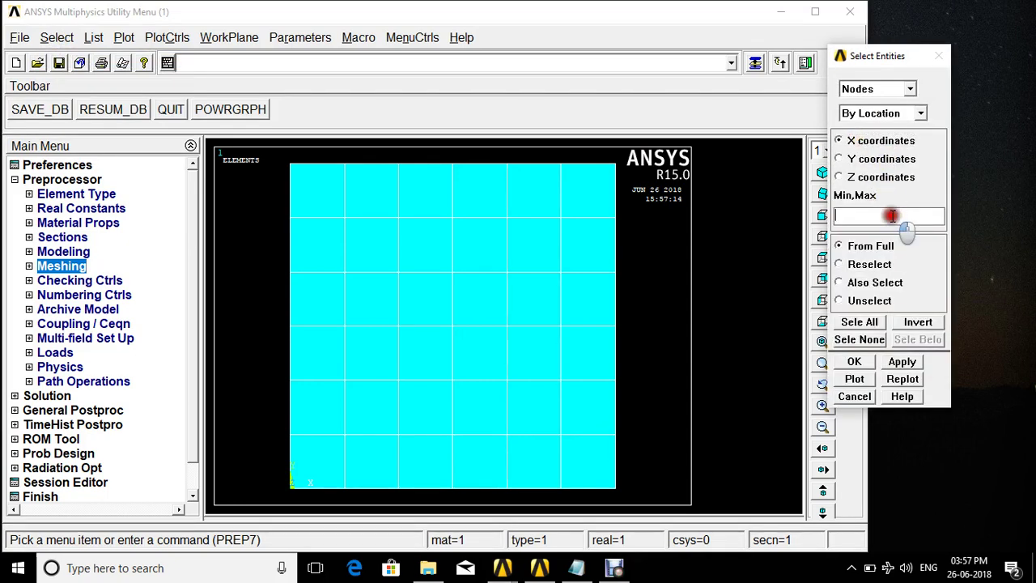
type("0")
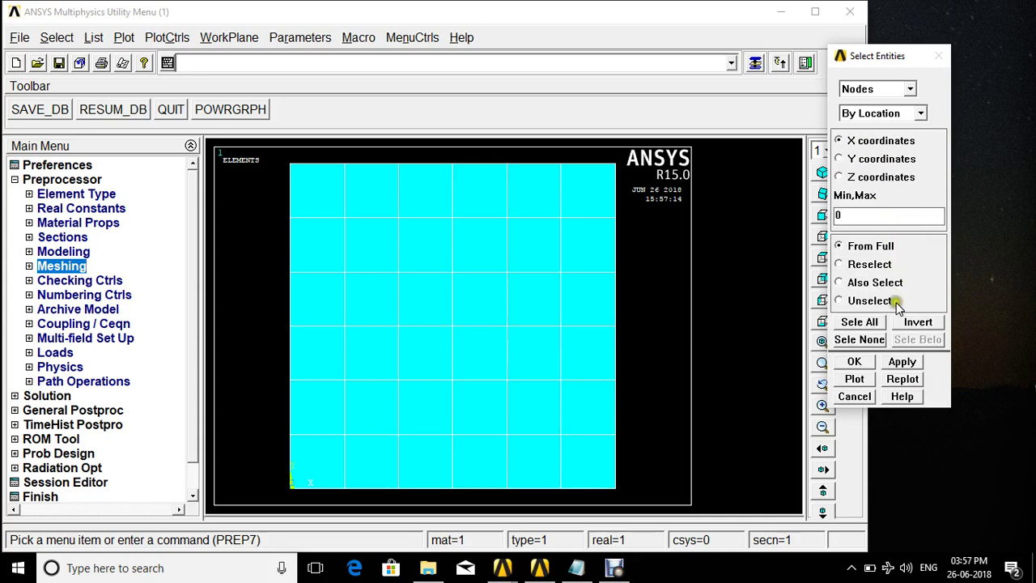
left_click(902, 362)
left_click(862, 379)
left_click(852, 363)
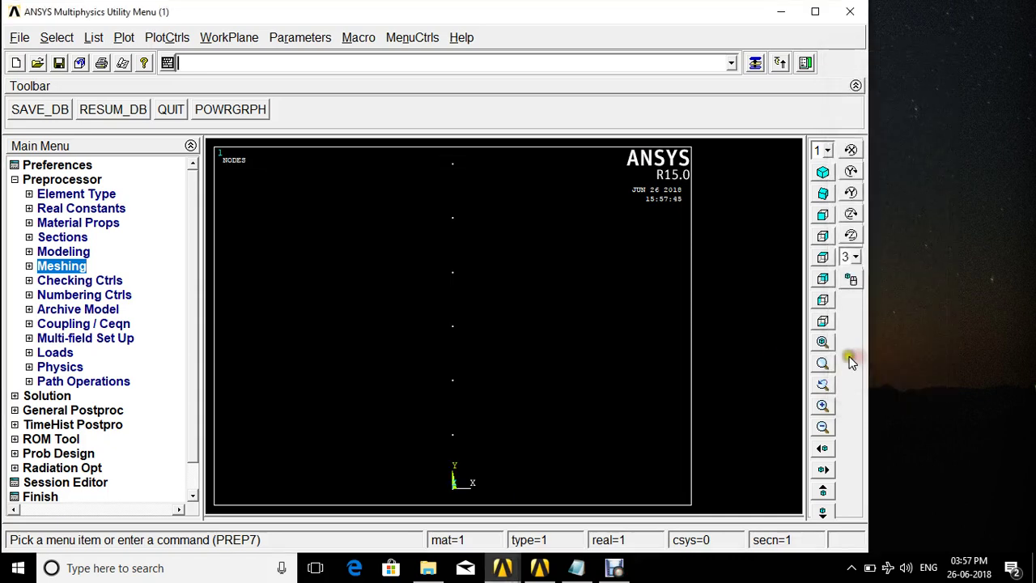
Apply a structural symmetry condition on the selected nodes, with the symmetry surface normal to the X-axis in coordinate system 0.
left_click(58, 179)
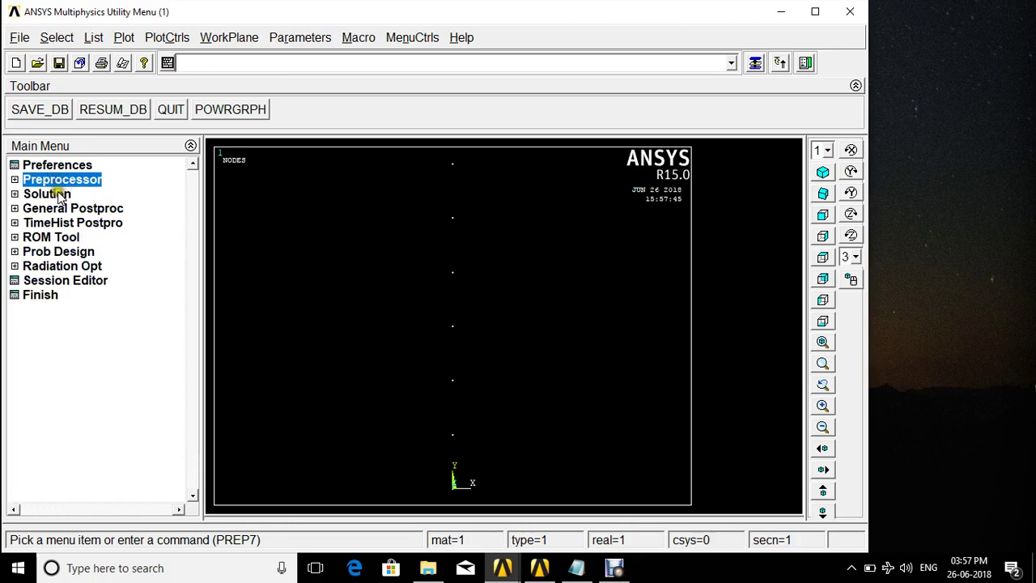
left_click(55, 194)
left_click(63, 225)
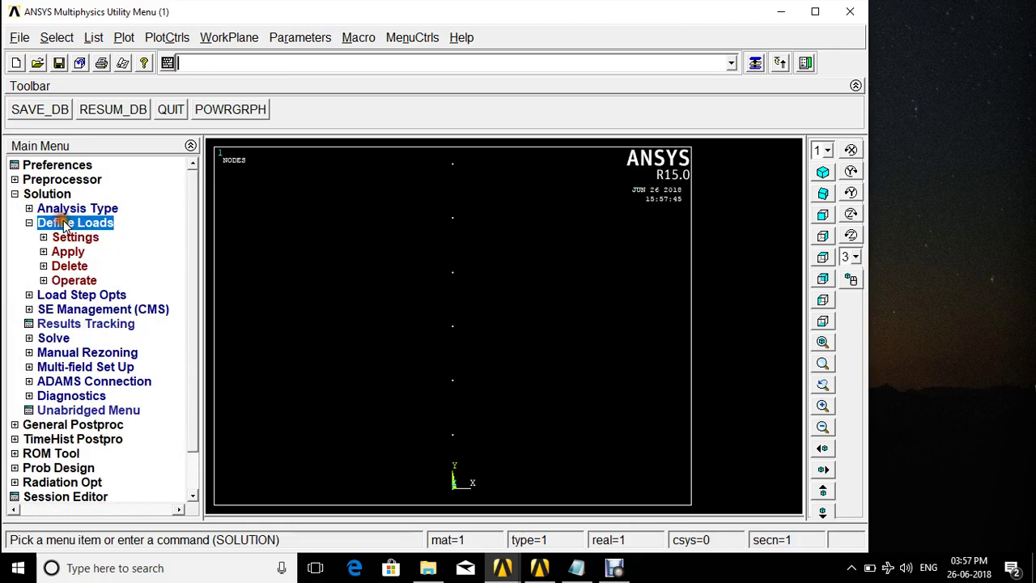
left_click(68, 251)
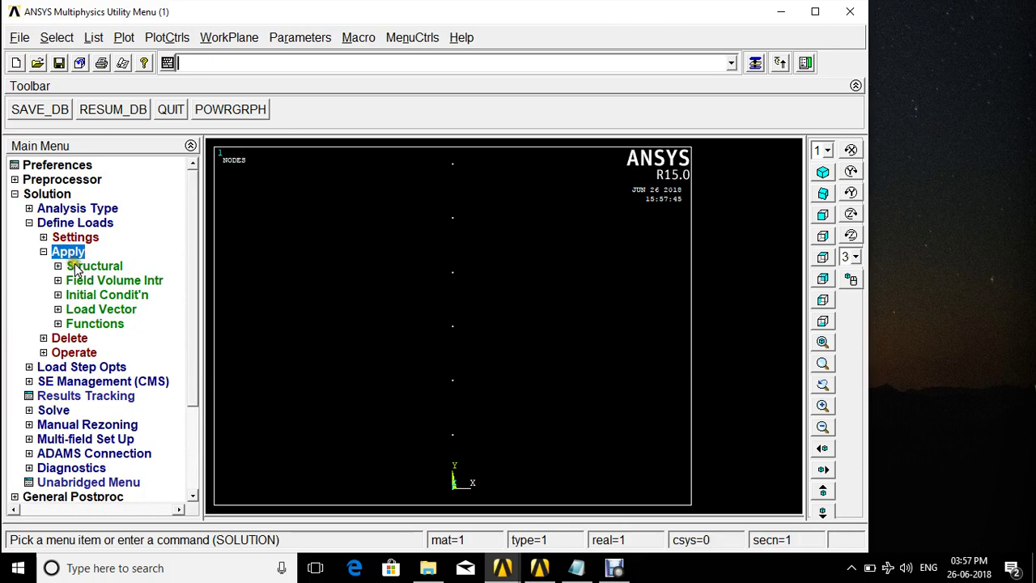
left_click(75, 267)
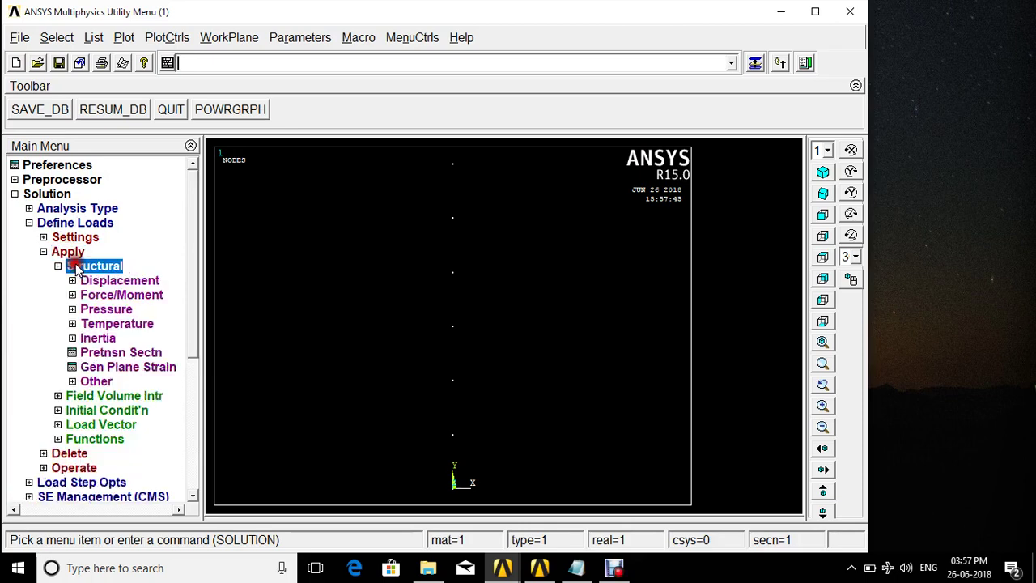
left_click(113, 281)
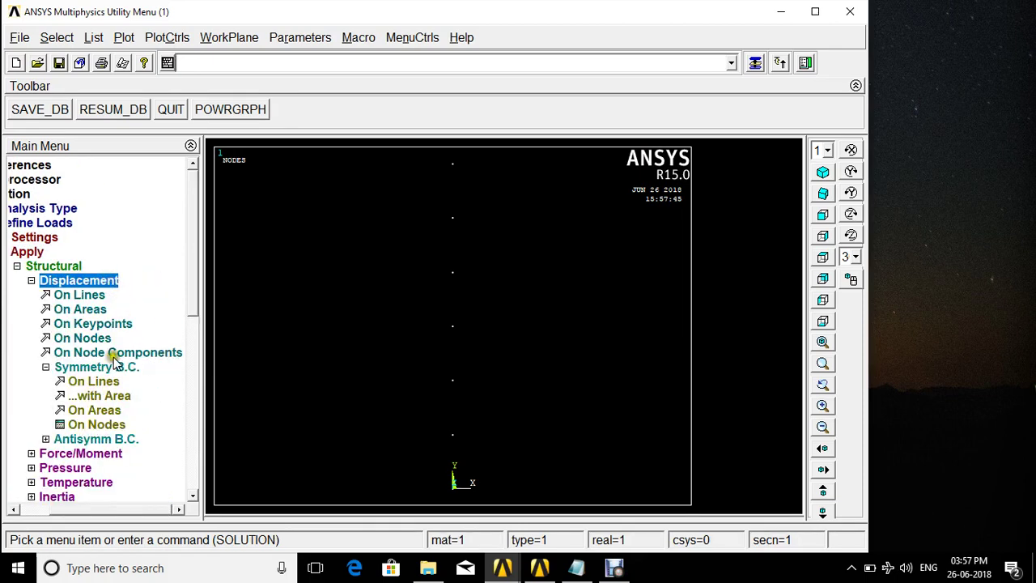
left_click(110, 368)
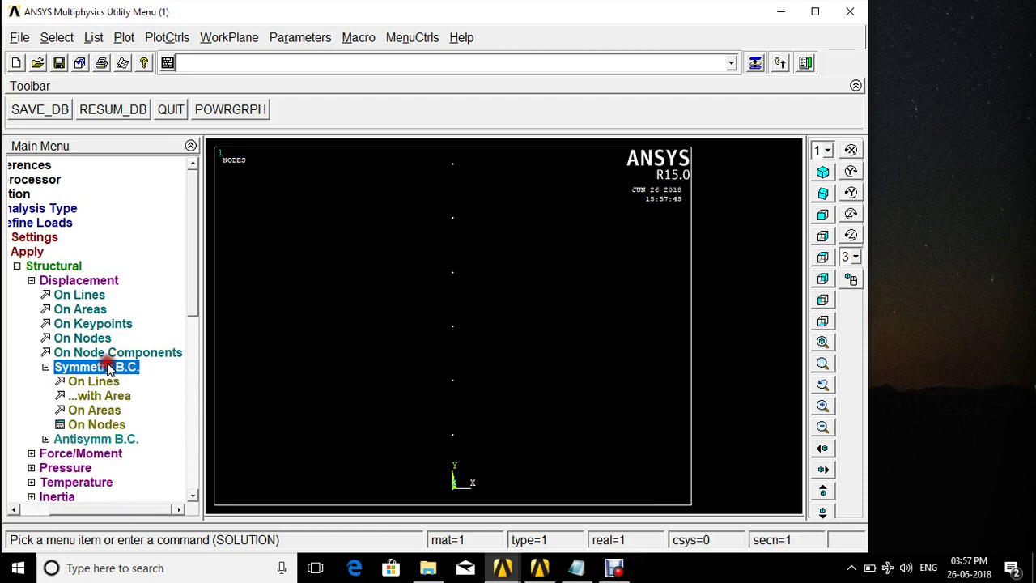
left_click(109, 426)
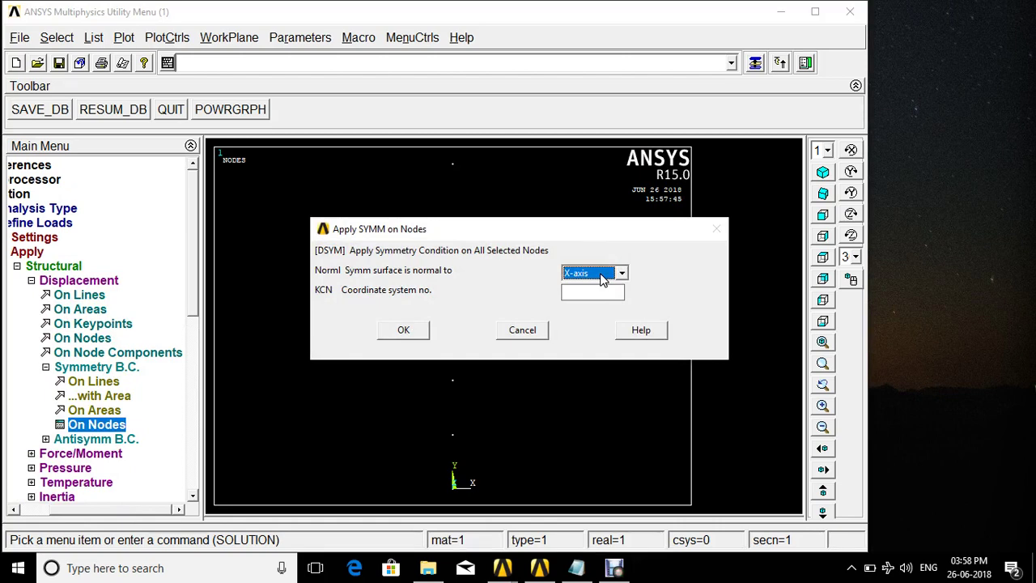
left_click(600, 288)
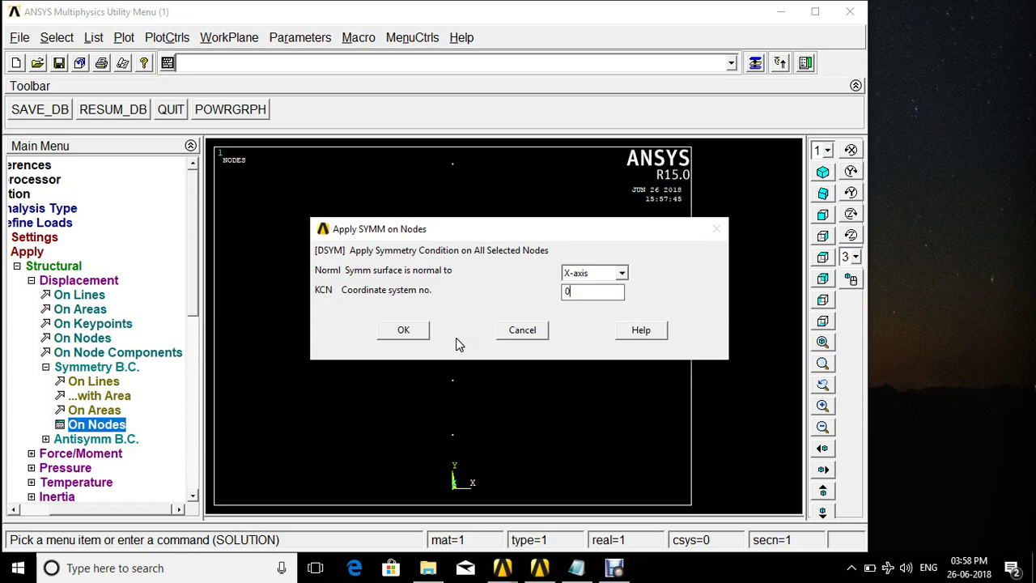
left_click(420, 332)
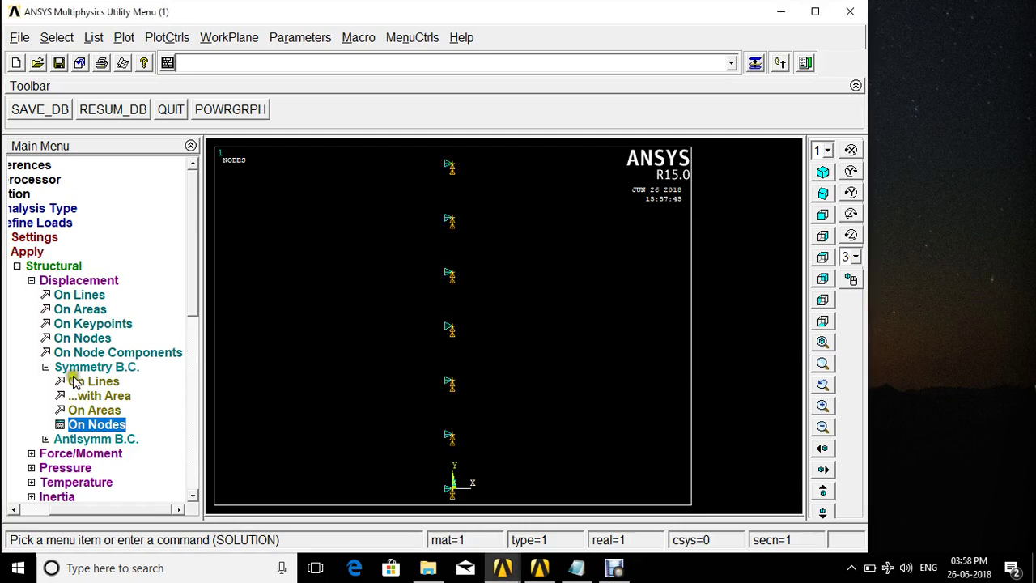
Select from the full set the nodes located at Y coordinate 0 and plot them.
left_click(59, 38)
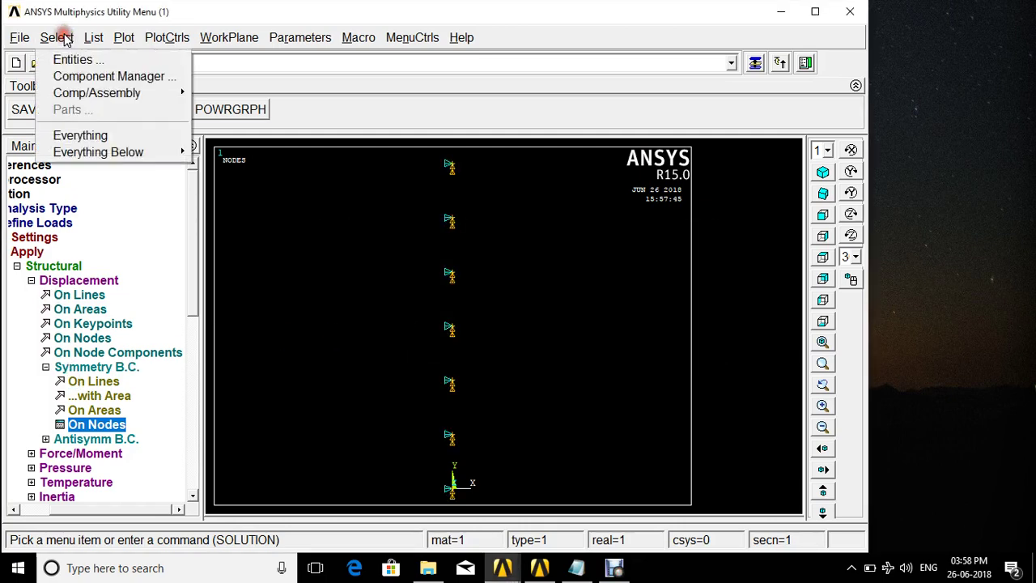
left_click(69, 58)
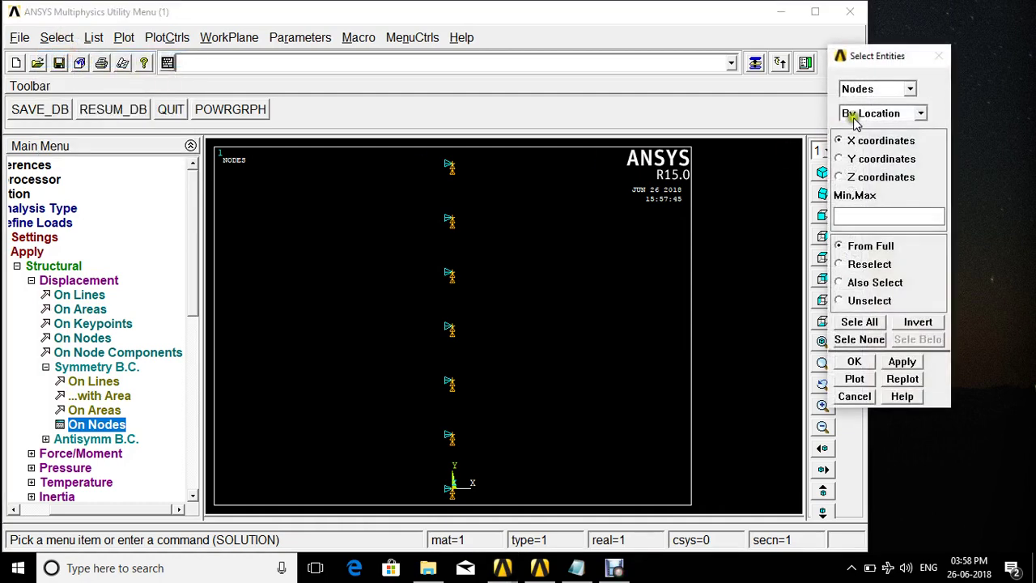
left_click(841, 159)
left_click(876, 216)
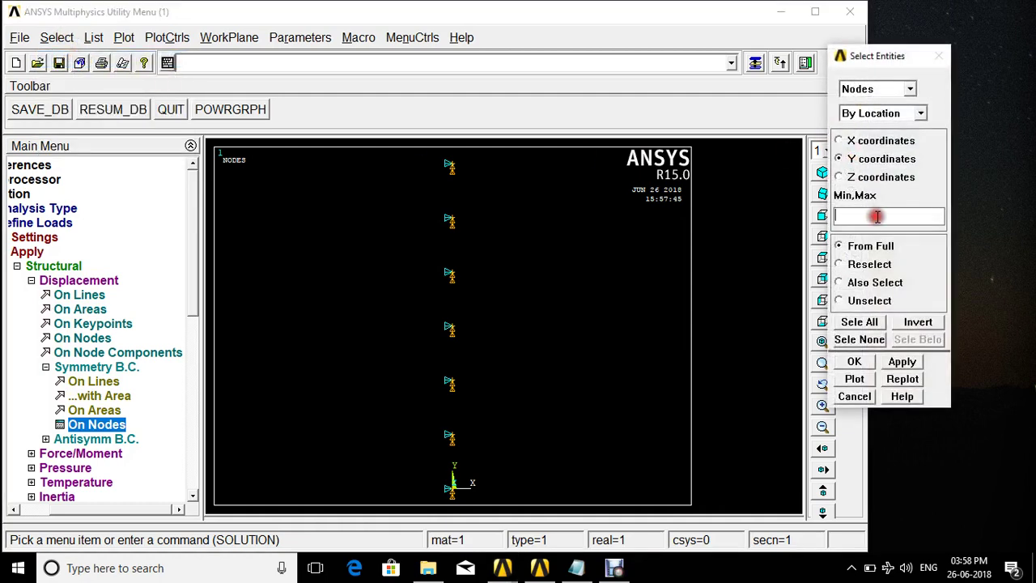
type("0")
left_click(901, 362)
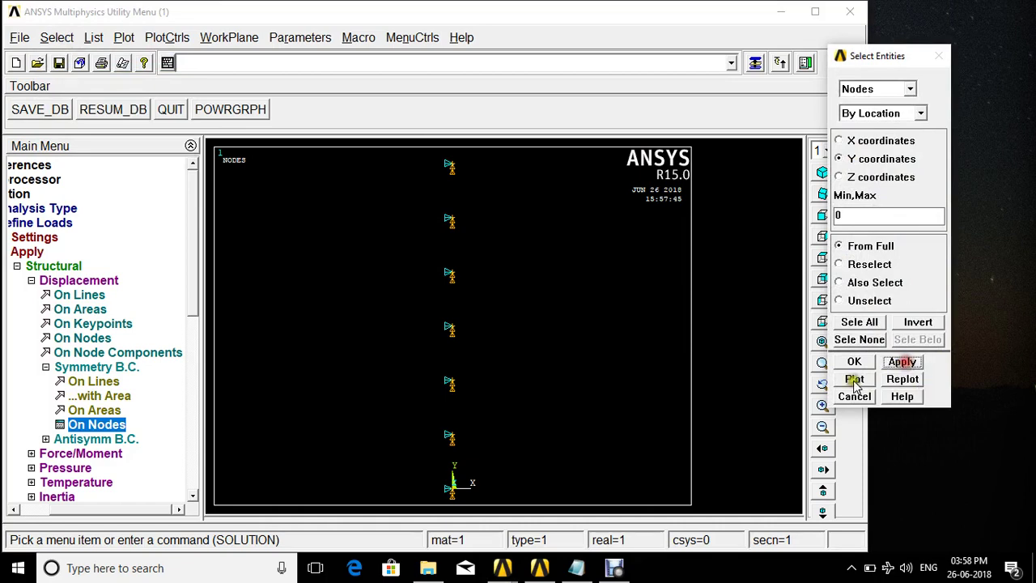
left_click(855, 378)
left_click(853, 362)
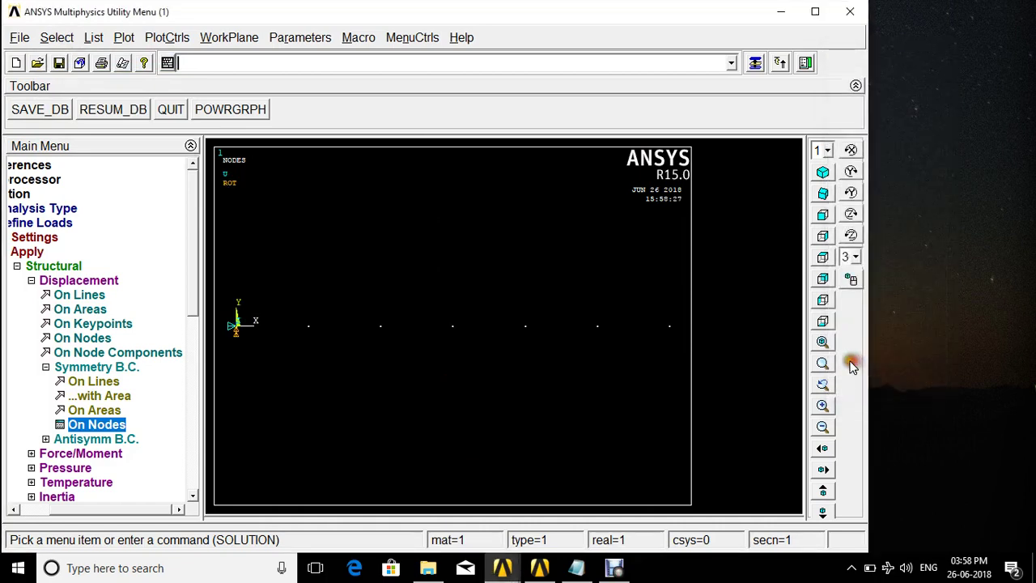
Apply a structural symmetry condition on the selected nodes, with the surface normal to the Y-axis in coordinate system 0, and save the database.
left_click(97, 425)
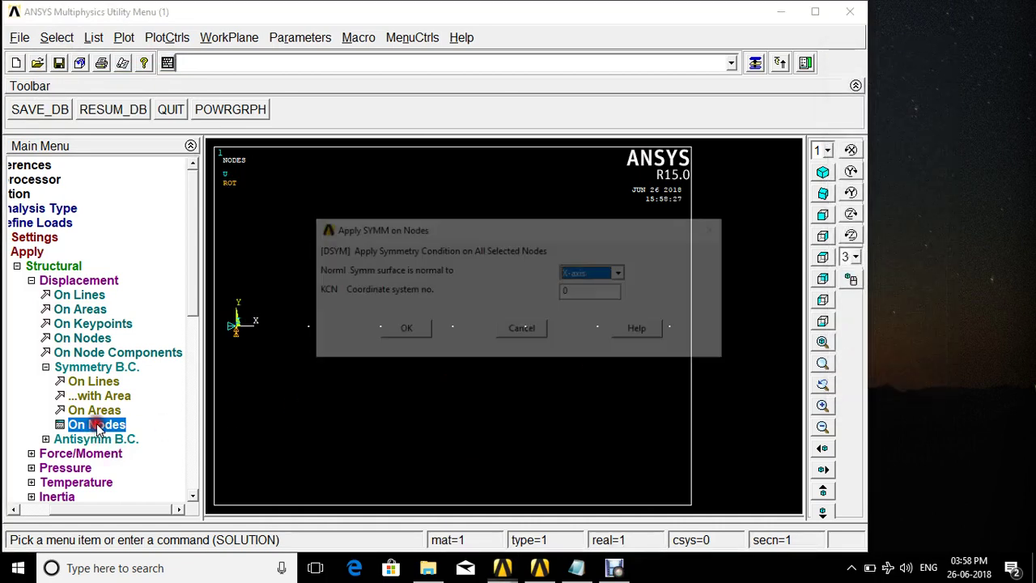
left_click(591, 277)
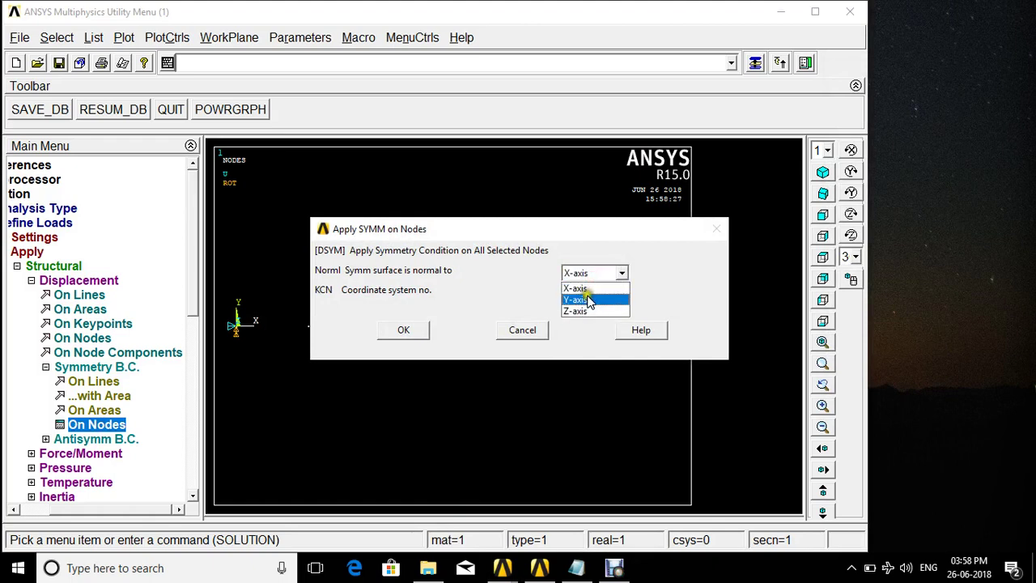
left_click(589, 300)
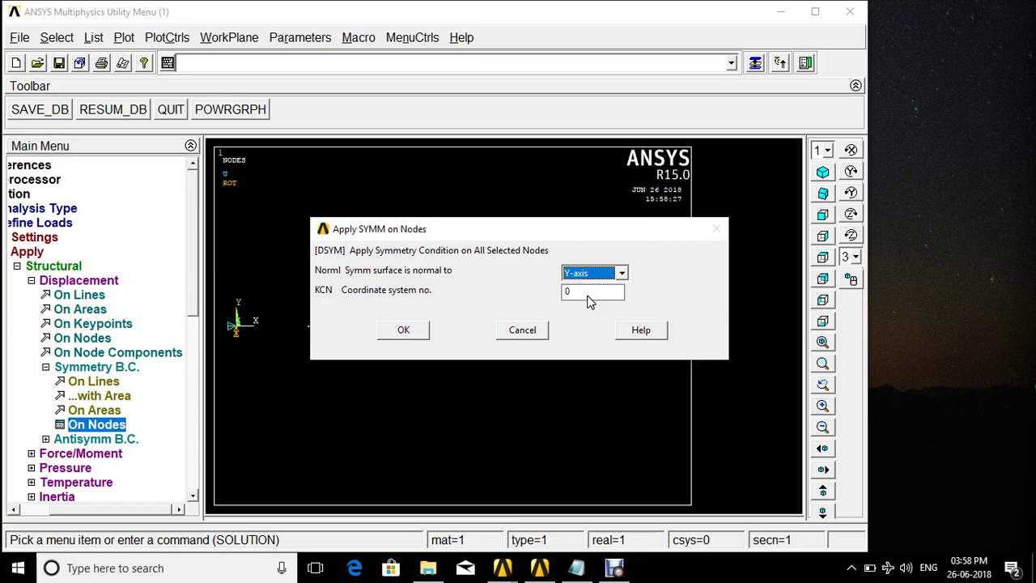
left_click(411, 329)
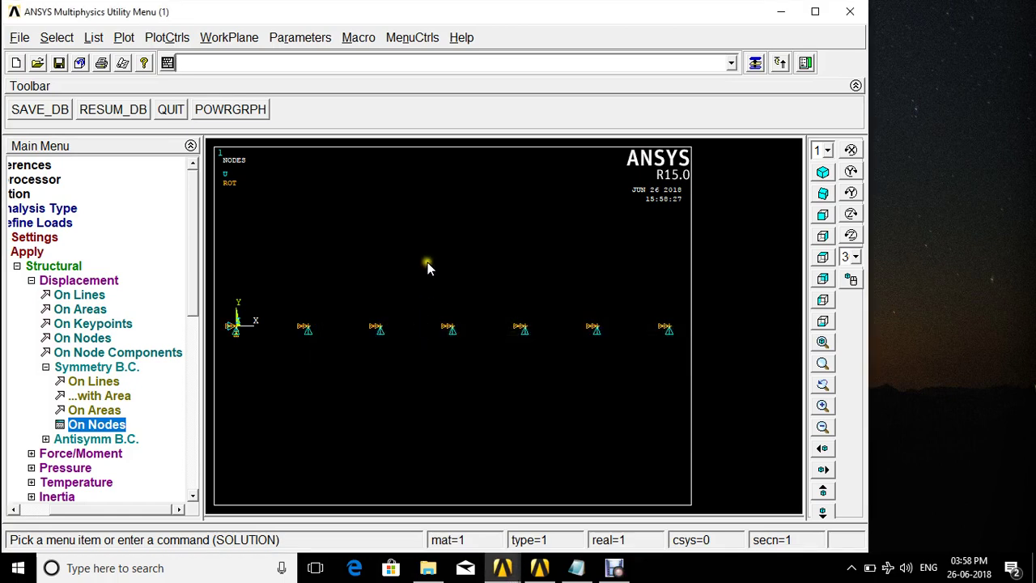
right_click(427, 265)
left_click(429, 265)
left_click(42, 110)
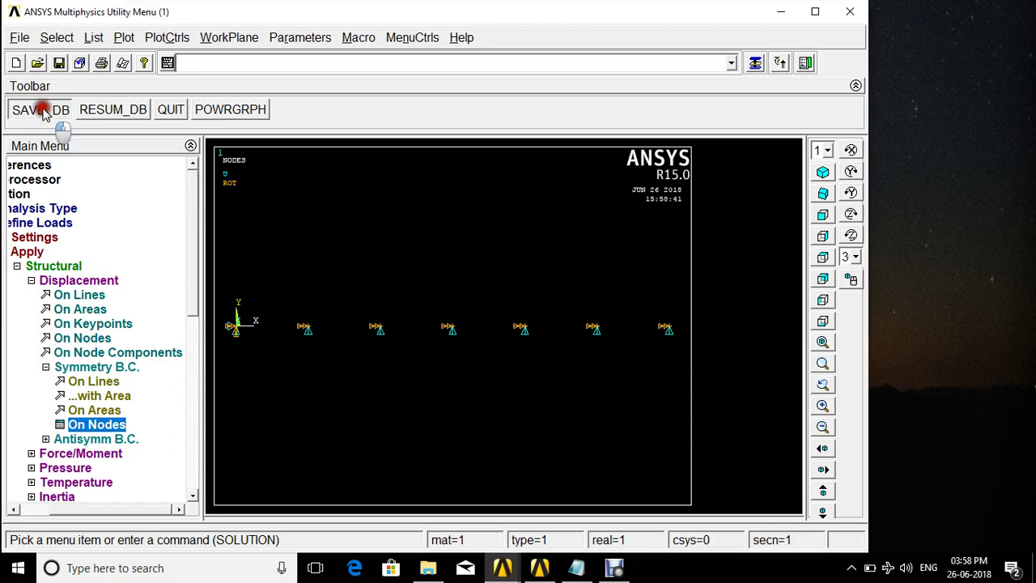
left_click(45, 366)
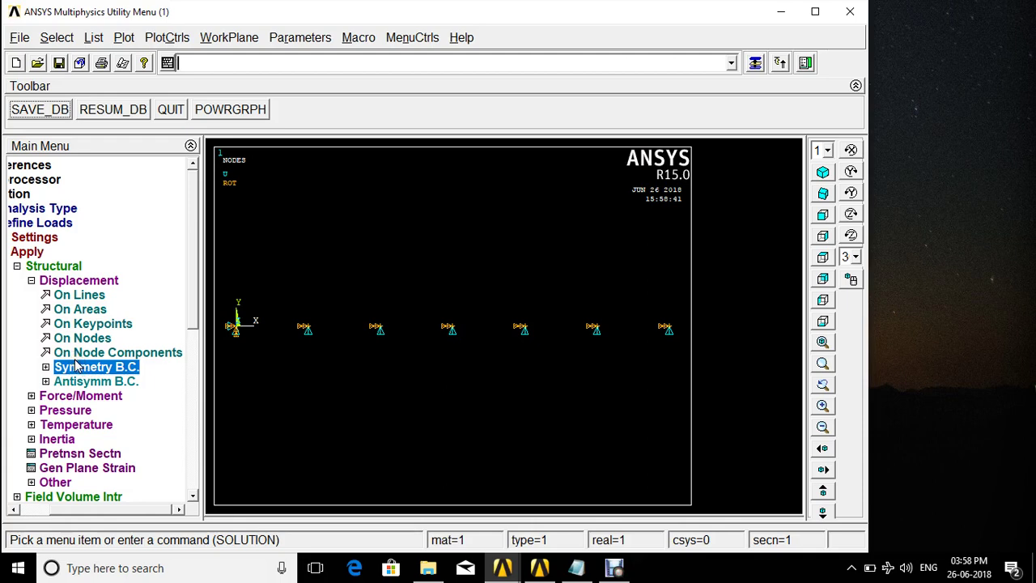
Select from the full set the nodes located at X coordinate 5 and plot them.
left_click(57, 37)
left_click(67, 61)
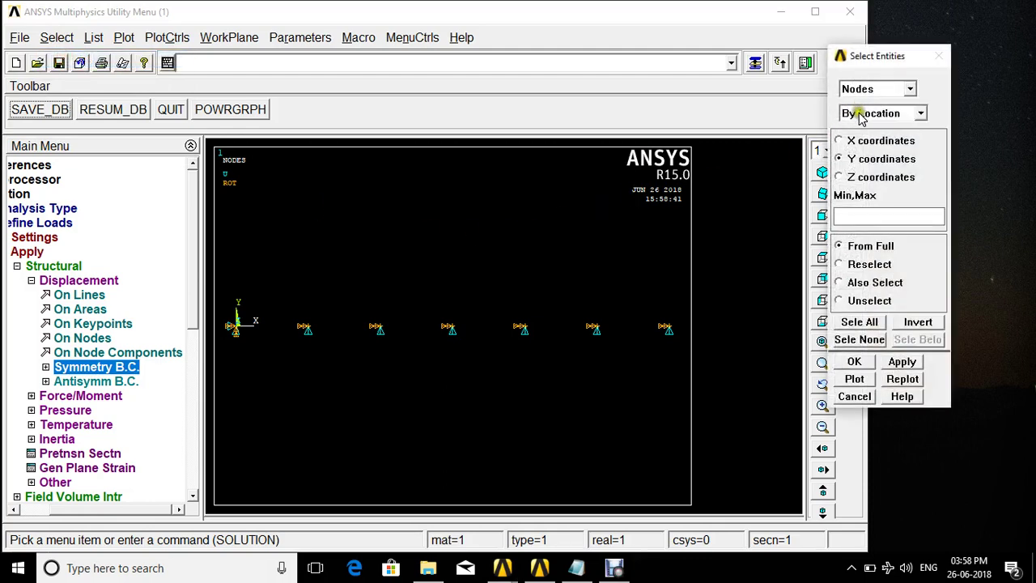
left_click(849, 140)
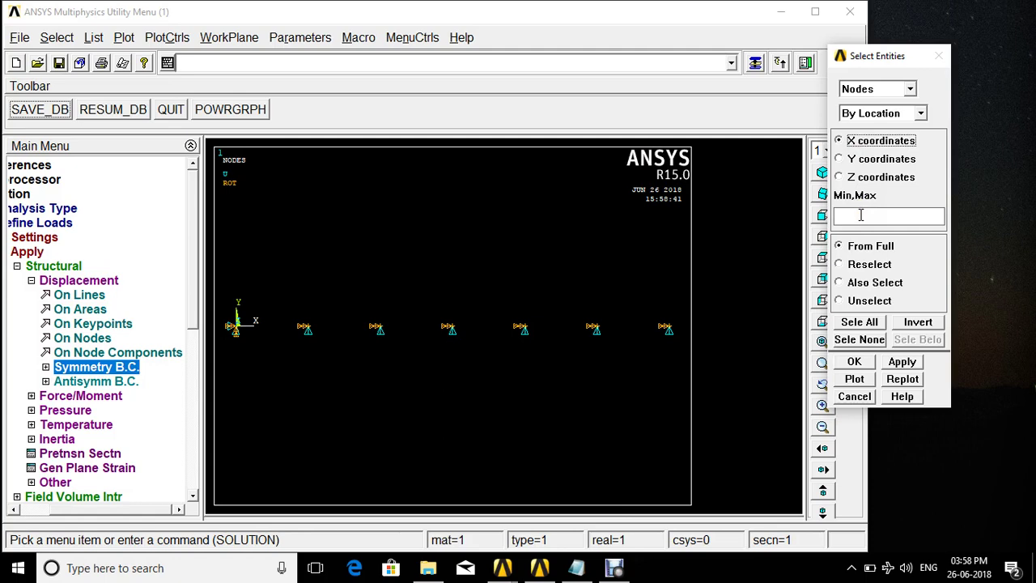
left_click(860, 215)
type("5")
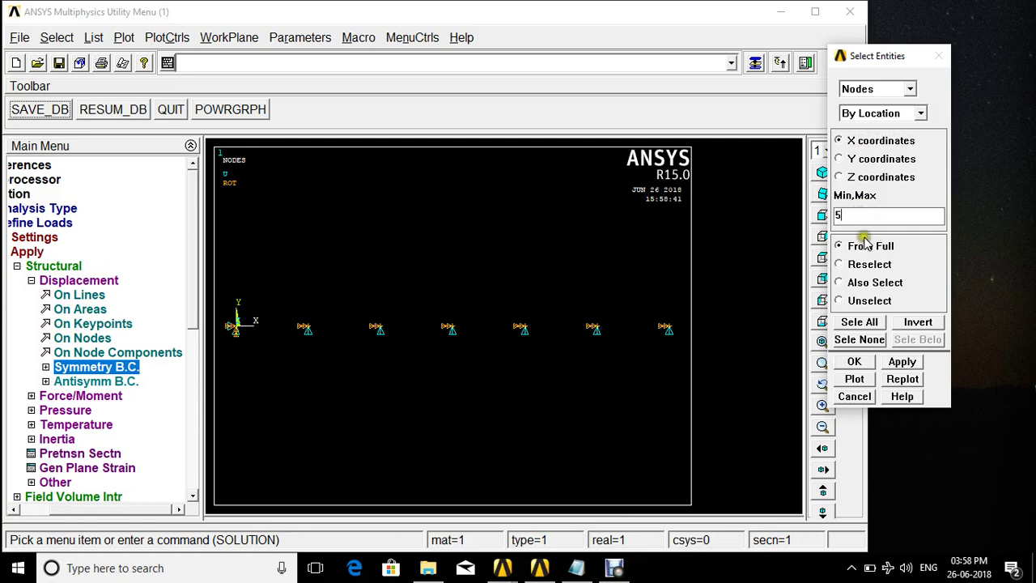
left_click(855, 362)
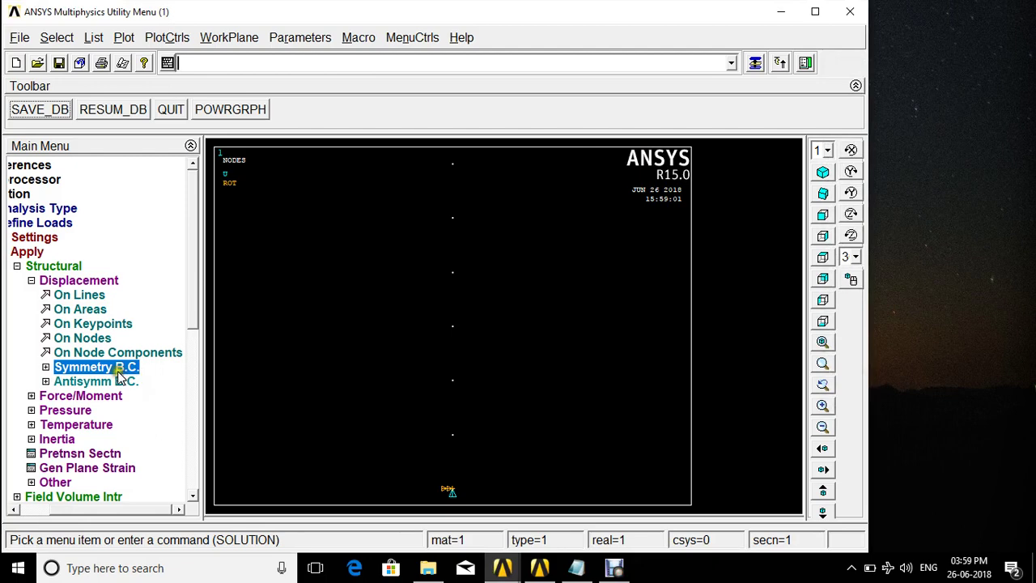
Constrain the UY and UZ displacements on all the selected nodes at X = 5 and save the database.
left_click(87, 343)
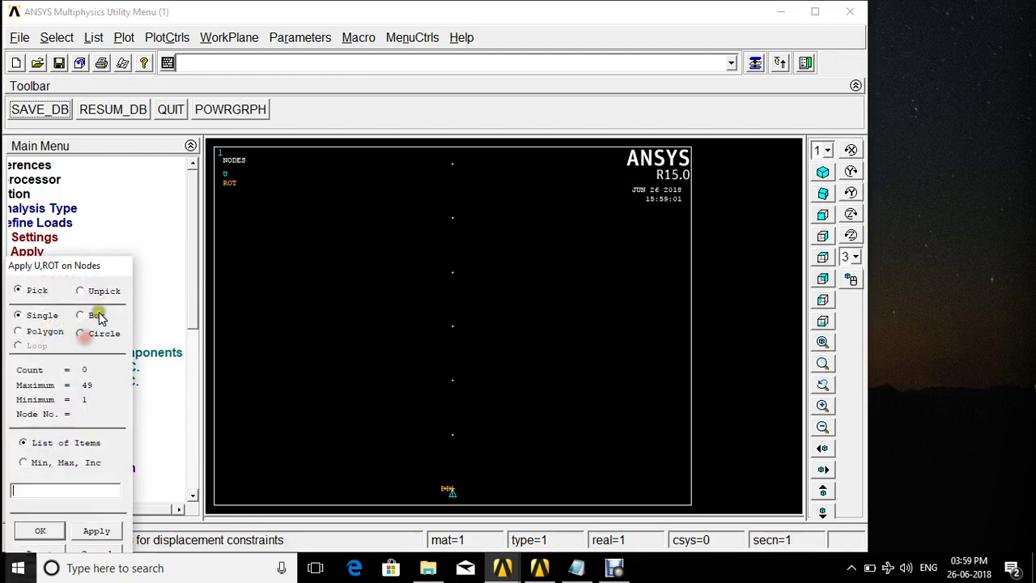
left_click_drag(99, 268, 243, 159)
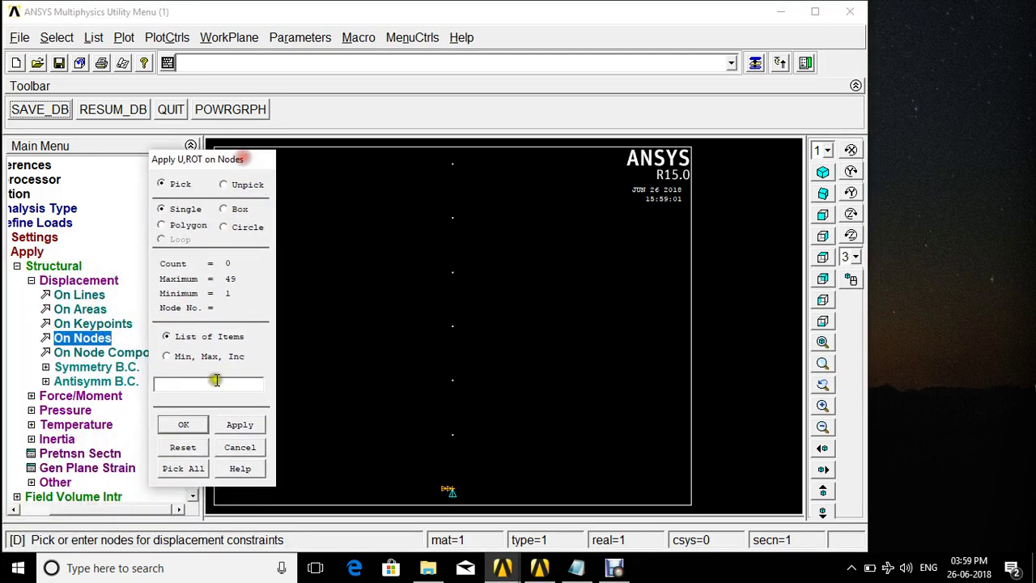
left_click(180, 467)
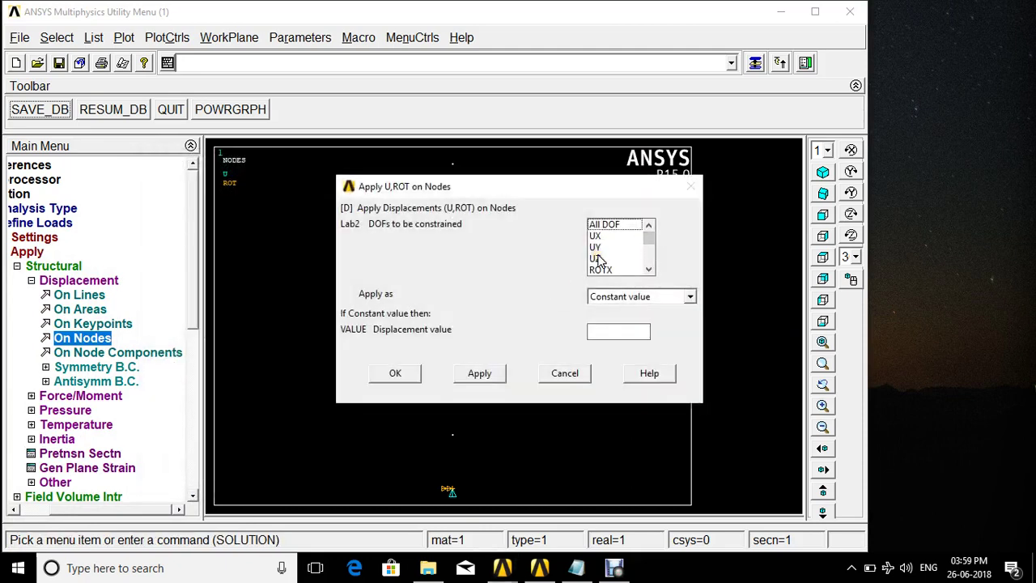
left_click_drag(598, 257, 596, 247)
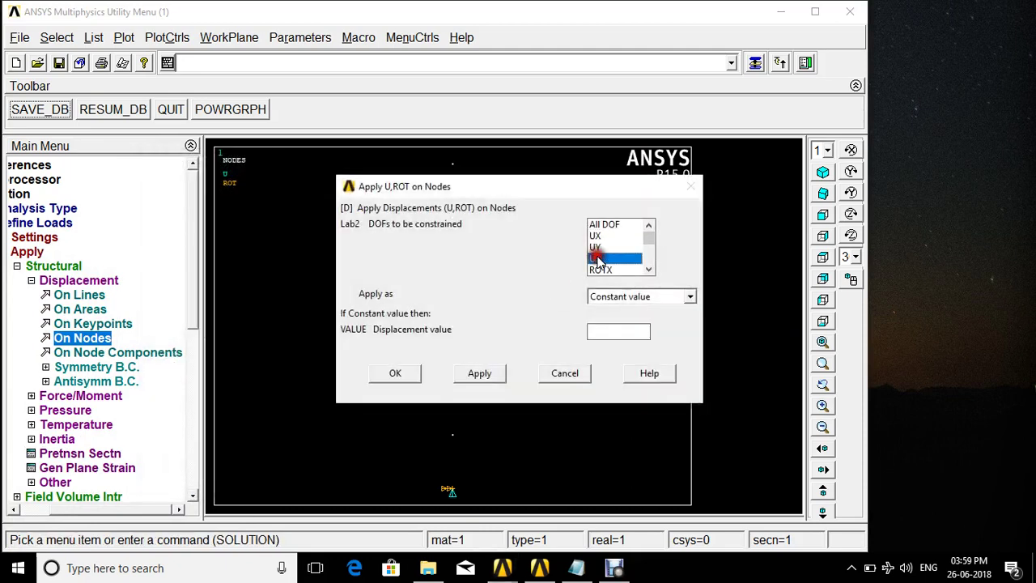
left_click(404, 371)
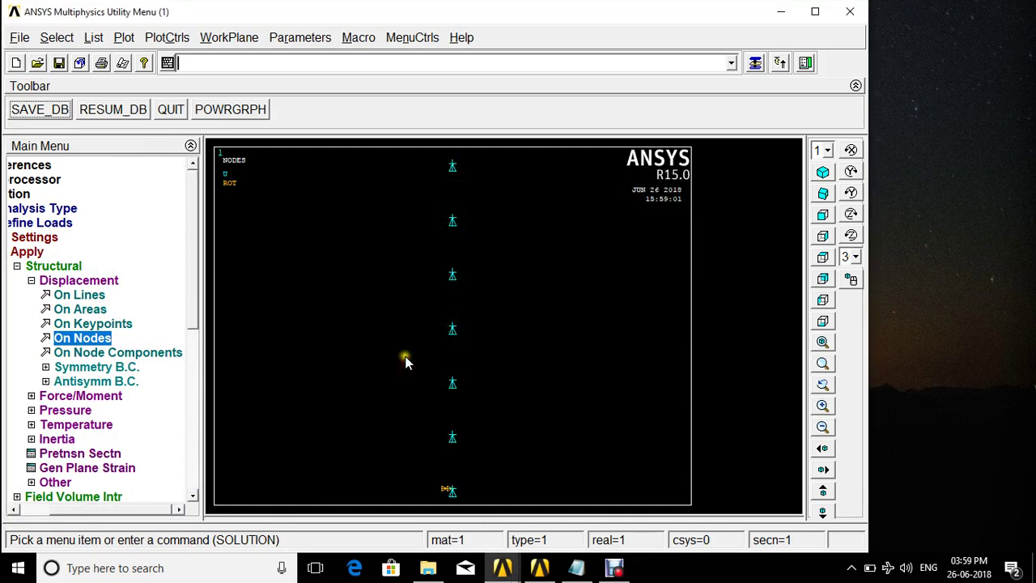
left_click(51, 110)
left_click(61, 325)
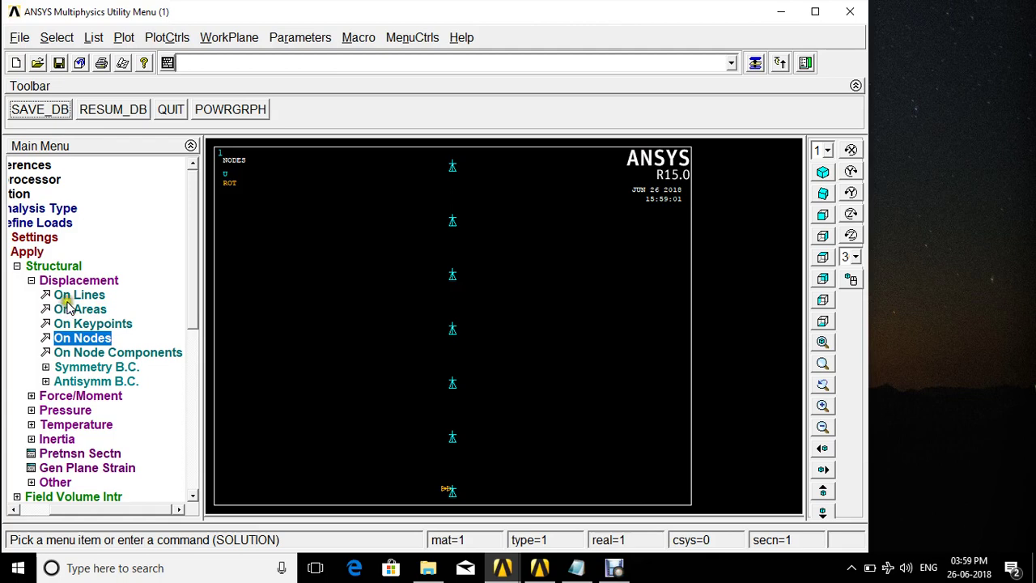
Select from the full set the nodes located at Y coordinate 5 and plot them.
left_click(55, 37)
left_click(72, 62)
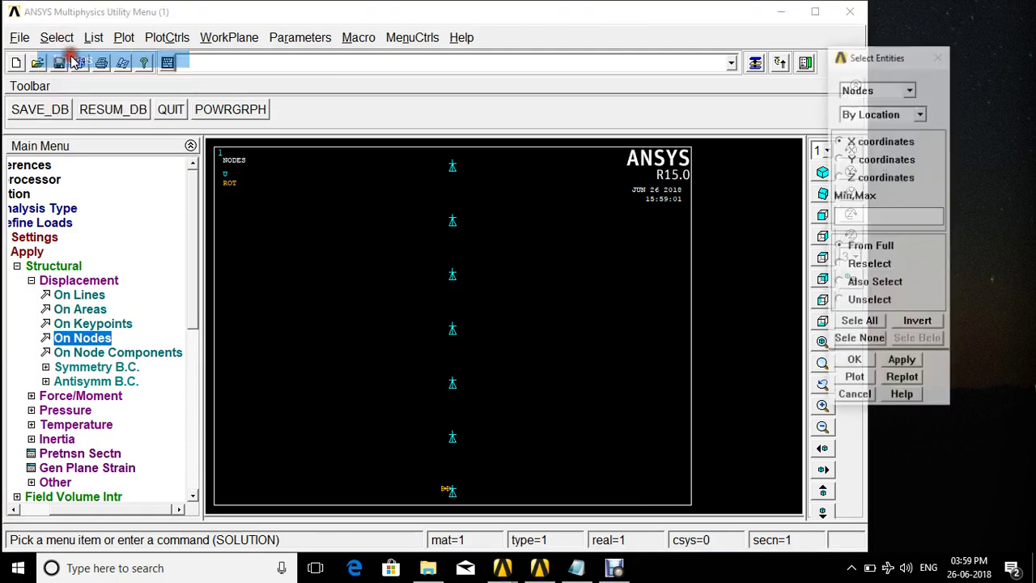
left_click(855, 159)
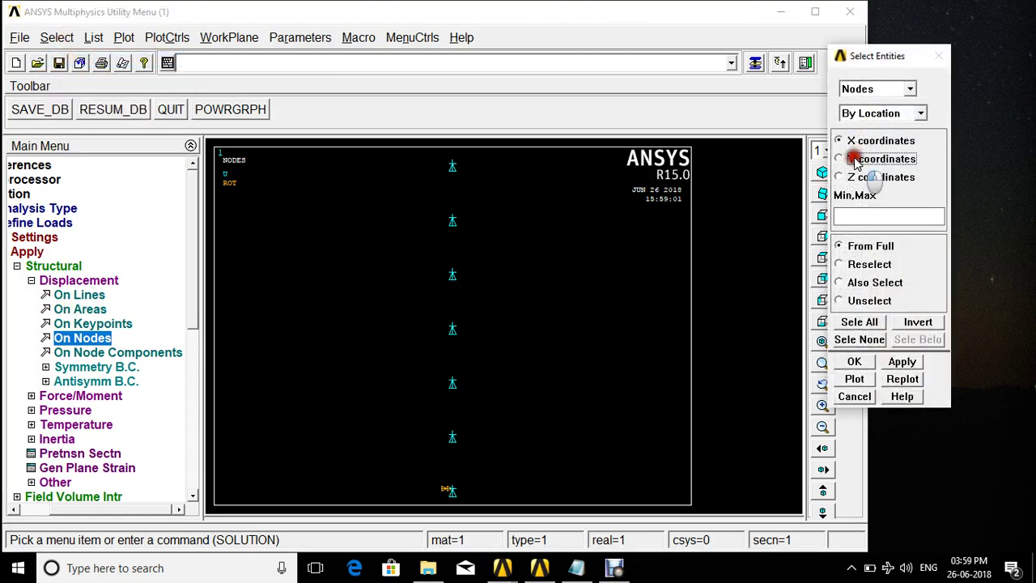
left_click(852, 218)
type("5")
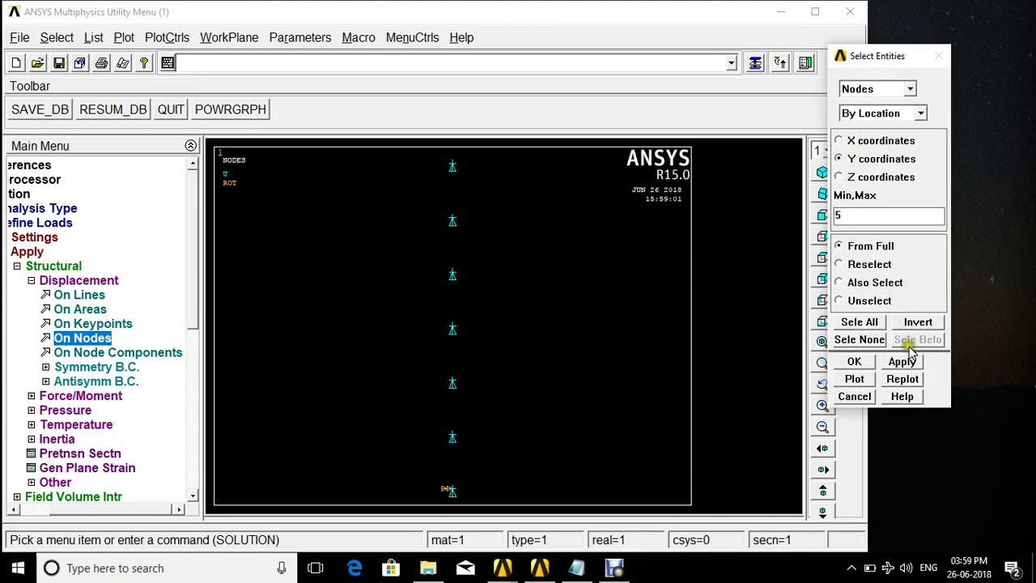
left_click(901, 361)
left_click(856, 363)
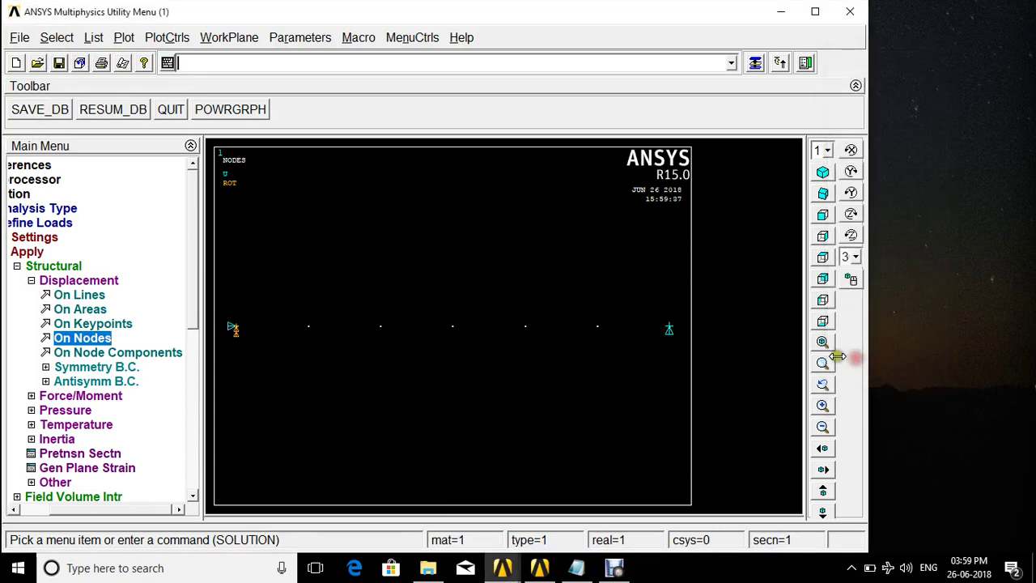
Constrain the UX and UZ displacements on all the selected nodes at Y = 5 and save the database.
left_click(93, 341)
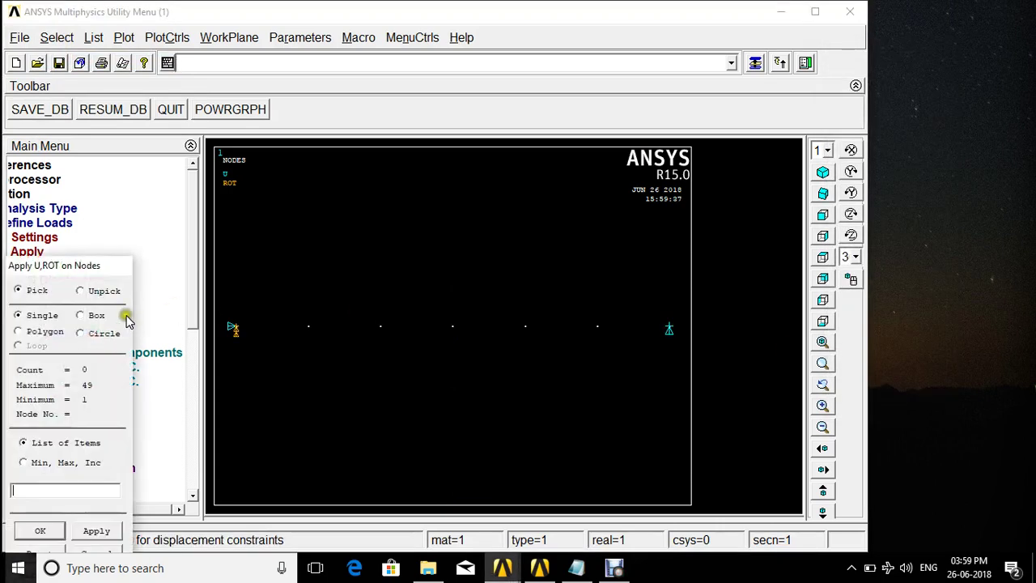
left_click_drag(102, 265, 181, 192)
left_click(117, 497)
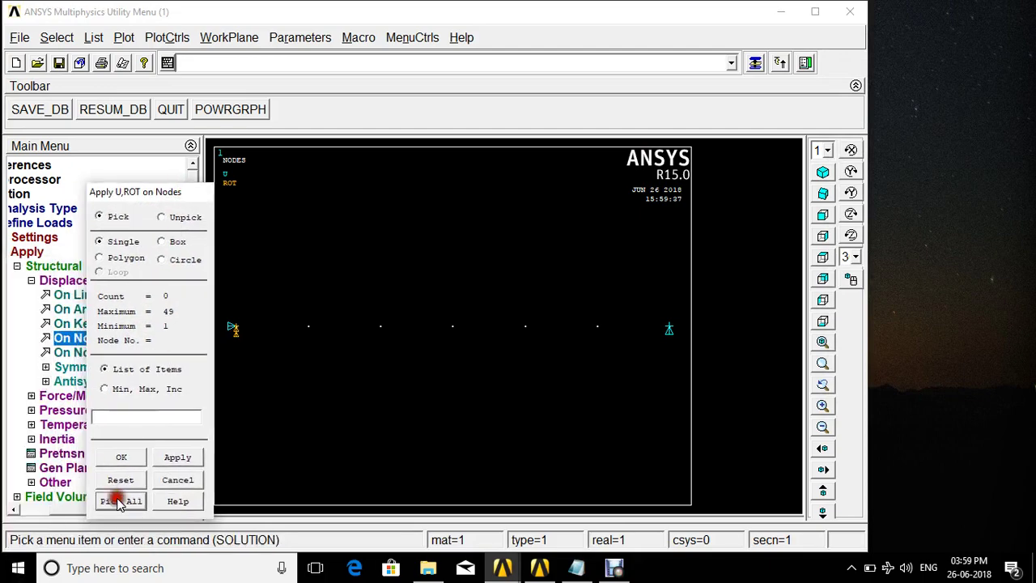
left_click(596, 246)
left_click(597, 235)
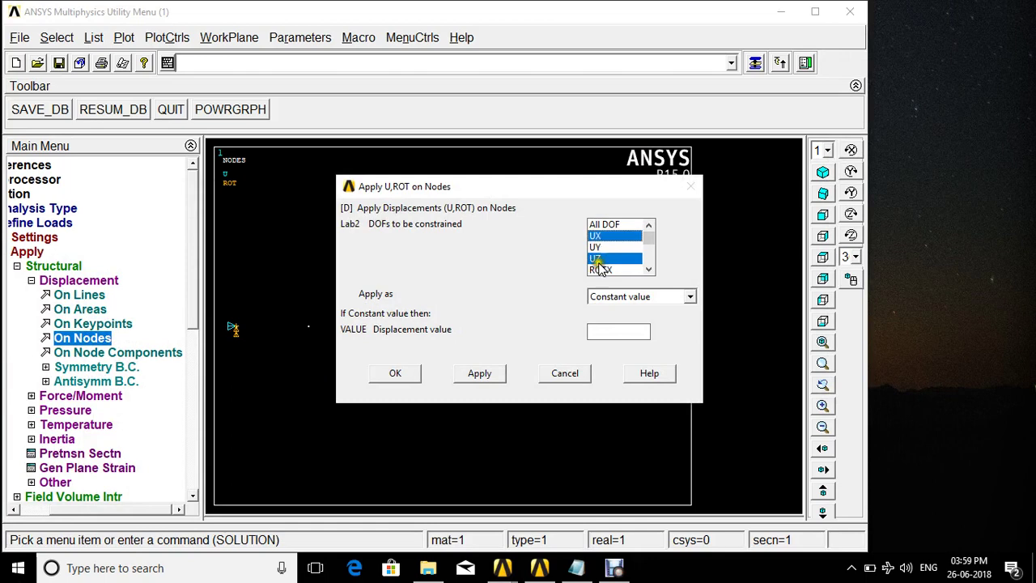
left_click(396, 374)
left_click(32, 111)
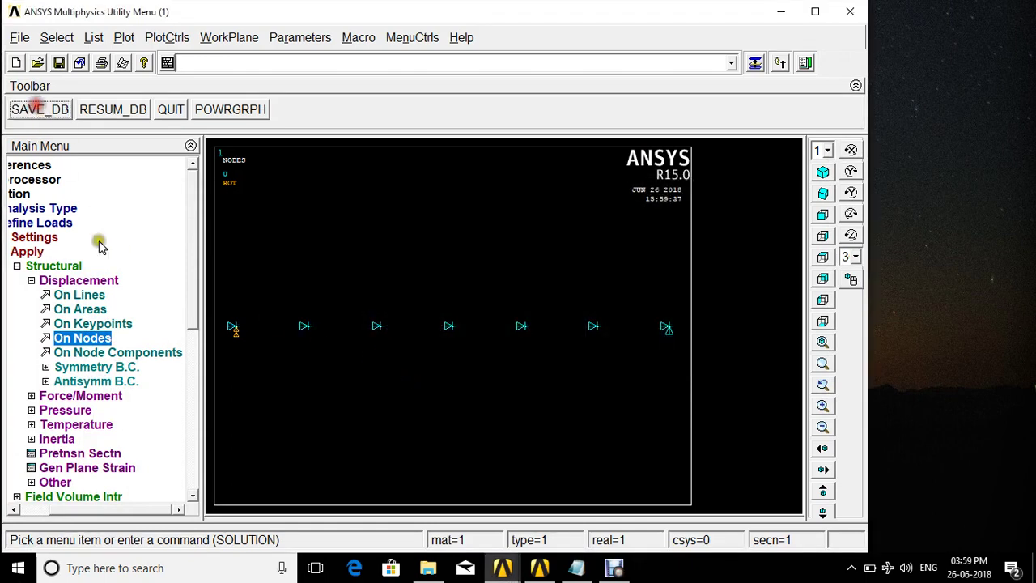
Collapse the displacement load options, reselect everything in the model and replot all the nodes with their constraints.
left_click(31, 281)
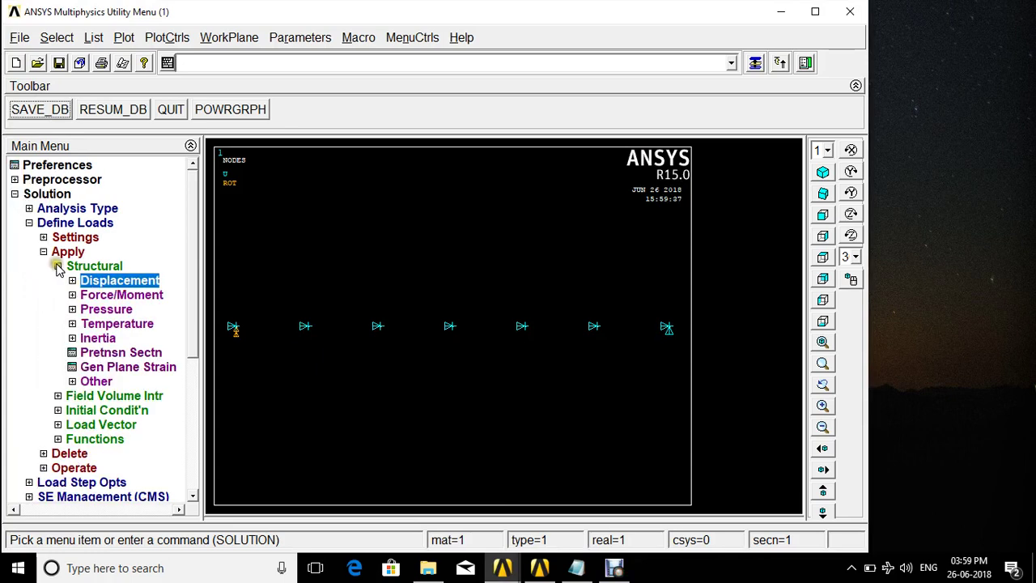
left_click(59, 267)
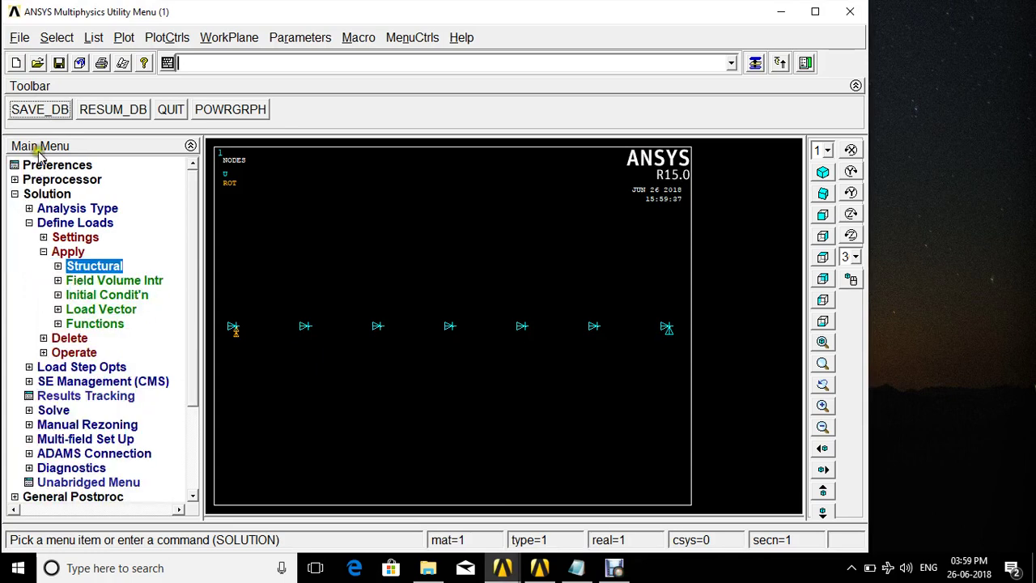
left_click(44, 252)
left_click(56, 37)
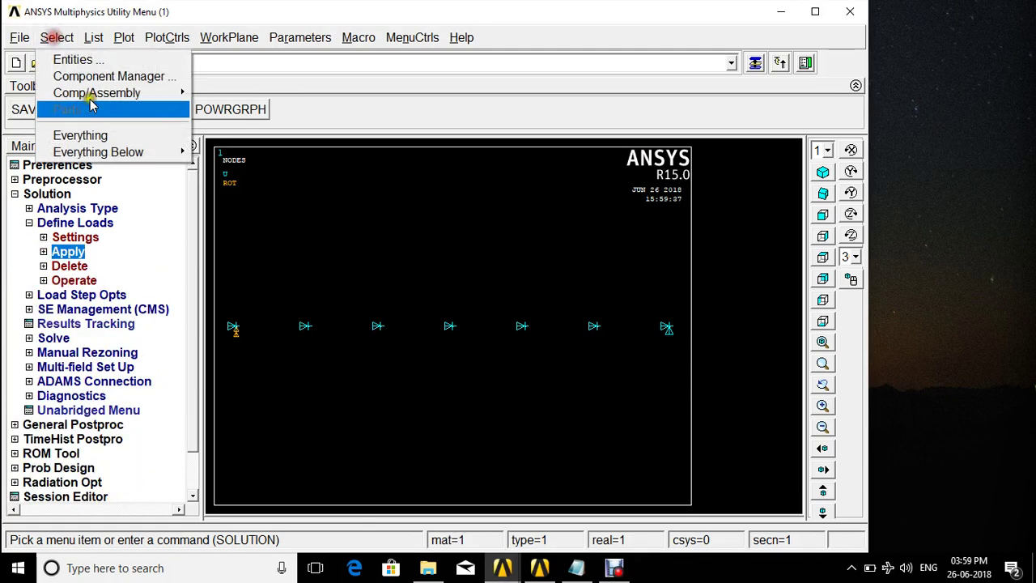
left_click(84, 139)
right_click(328, 240)
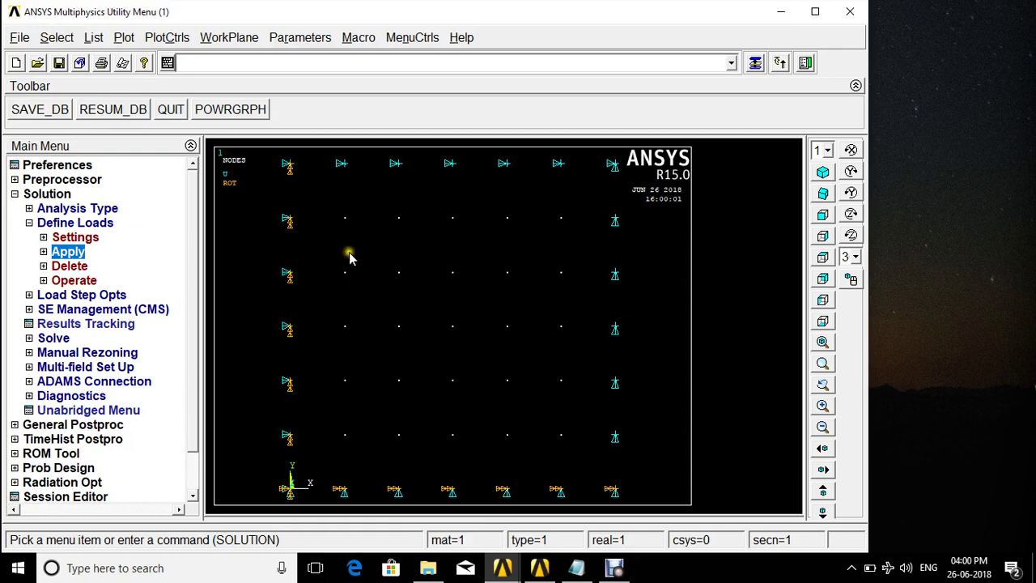
Start a structural pressure load on all elements as a constant value, with the load key set to 2.
left_click(44, 251)
left_click(87, 267)
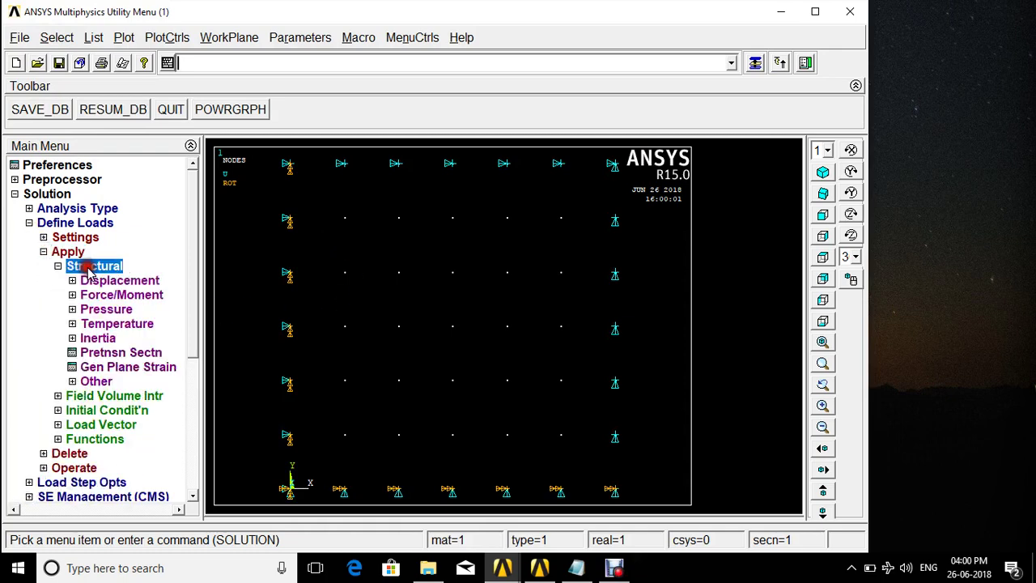
left_click(102, 309)
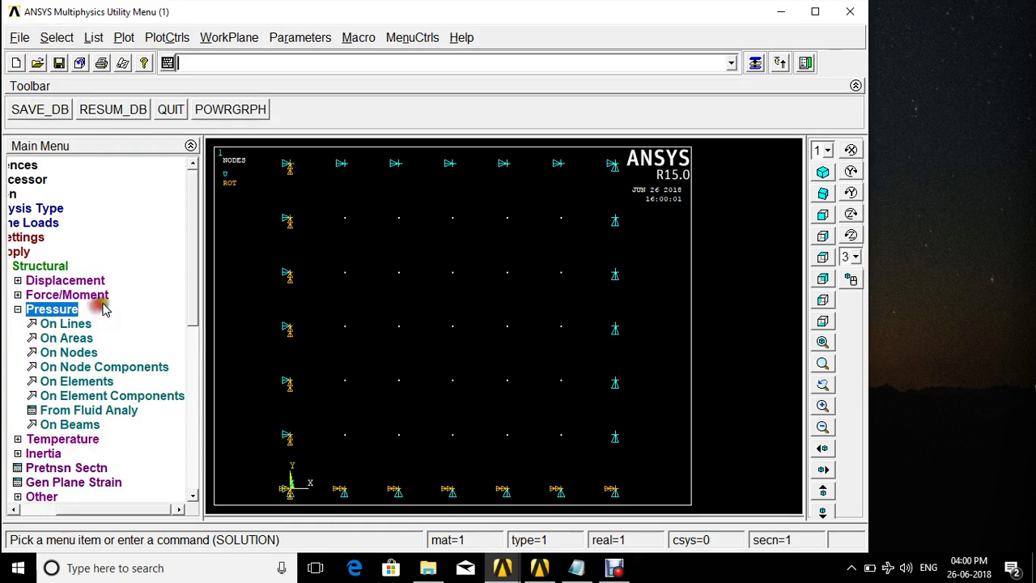
left_click(80, 380)
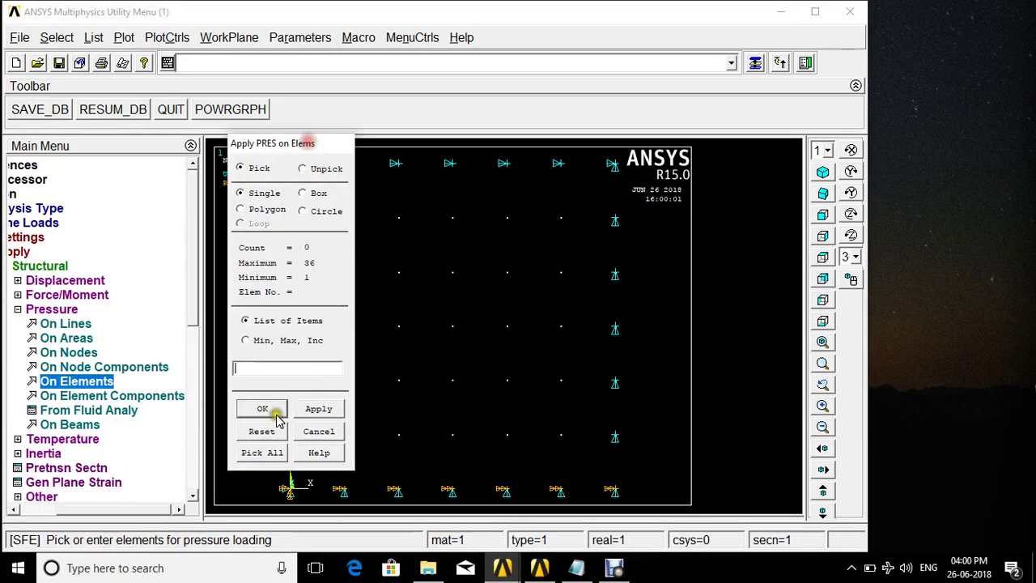
left_click(261, 452)
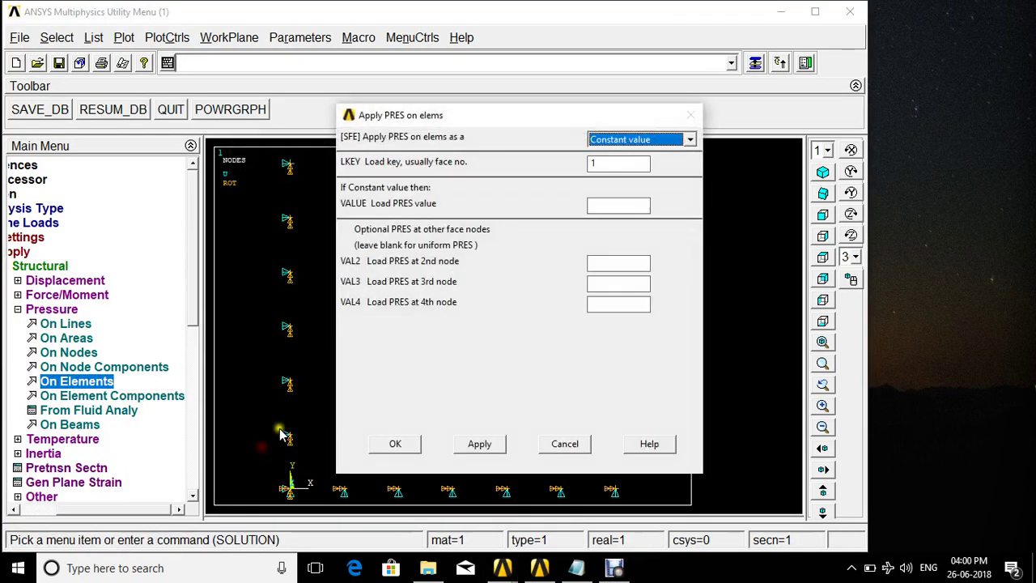
left_click_drag(607, 166, 585, 166)
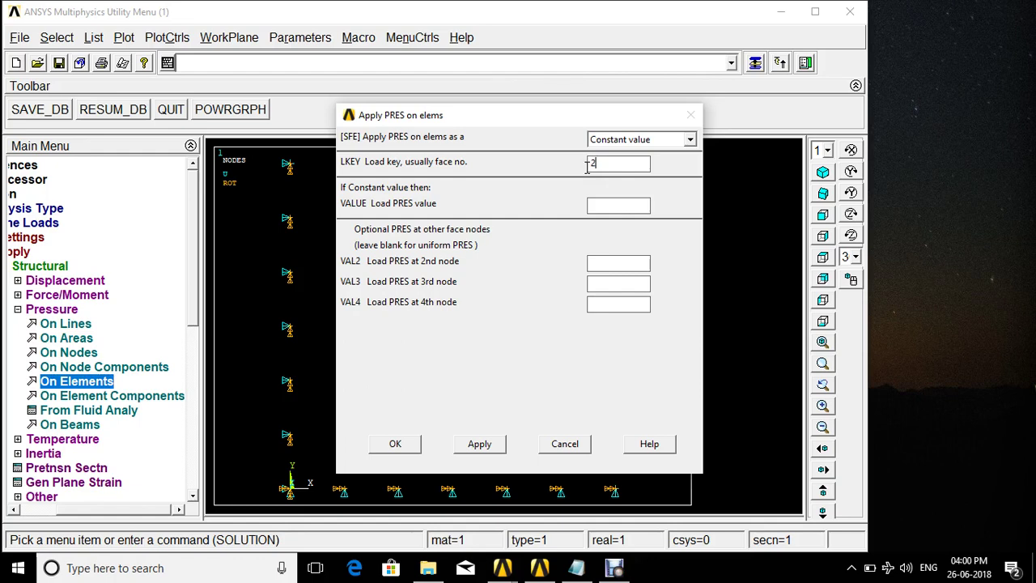
Write a Notepad note reading "LKEY 2 value specify load will be applied from top surface of" the plate, and return to ANSYS.
left_click(576, 567)
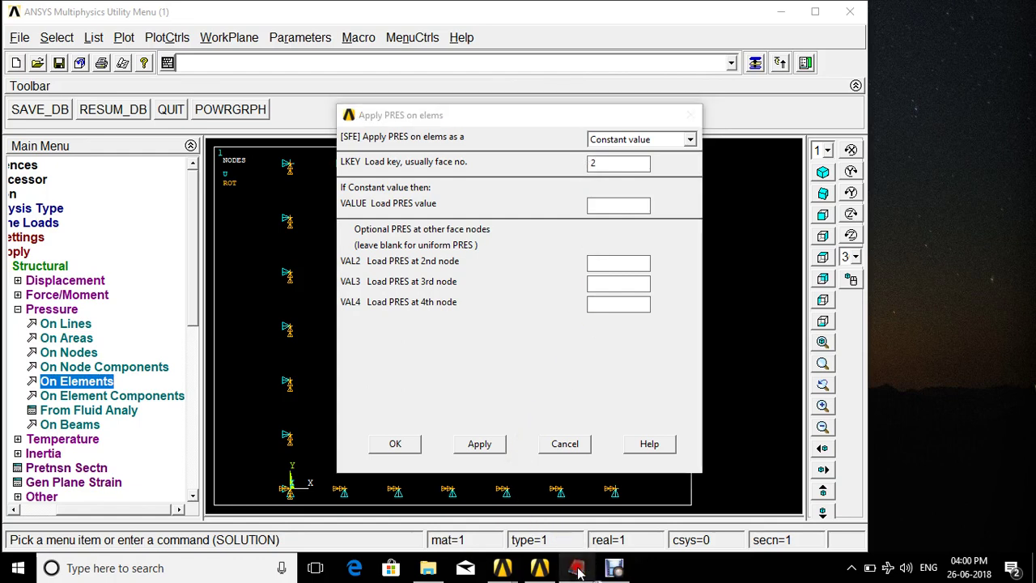
left_click_drag(548, 143, 249, 143)
left_click_drag(370, 104, 310, 89)
type("L")
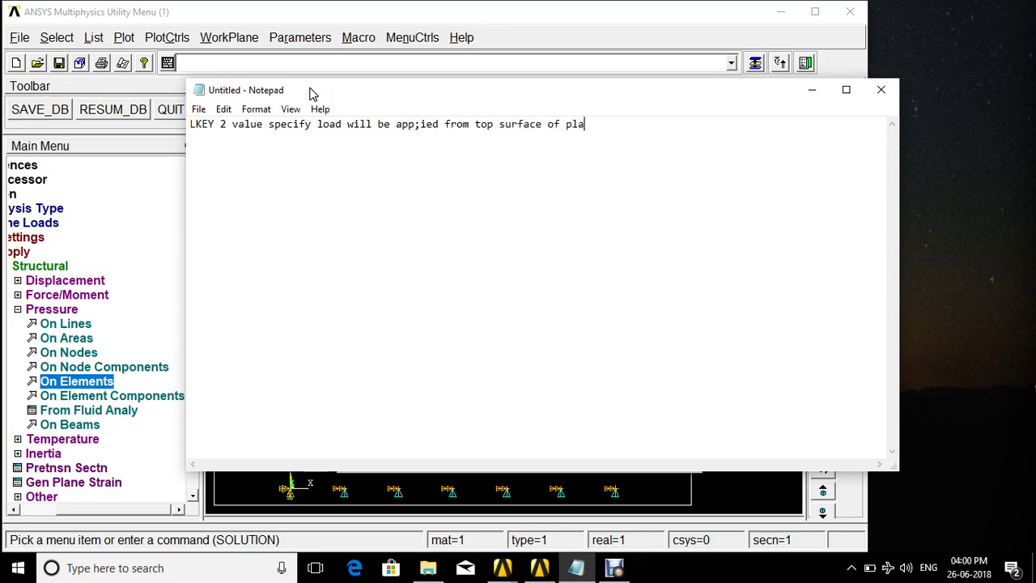
left_click(420, 123)
key("BackSpace")
type("l")
left_click(402, 229)
left_click(810, 90)
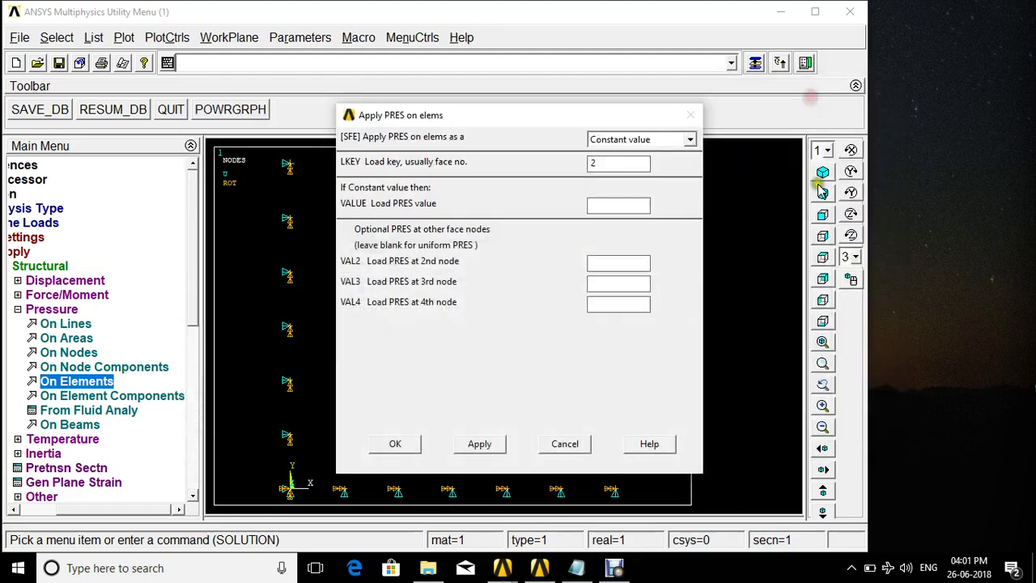
Set the constant pressure value to 1, apply it to the elements and save the database.
left_click(606, 204)
type("1")
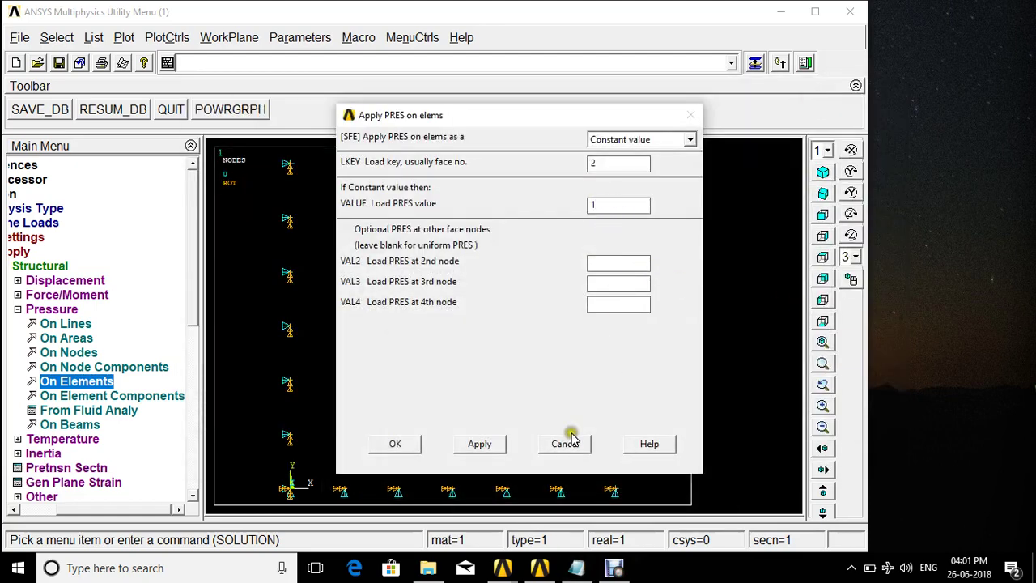
left_click(398, 442)
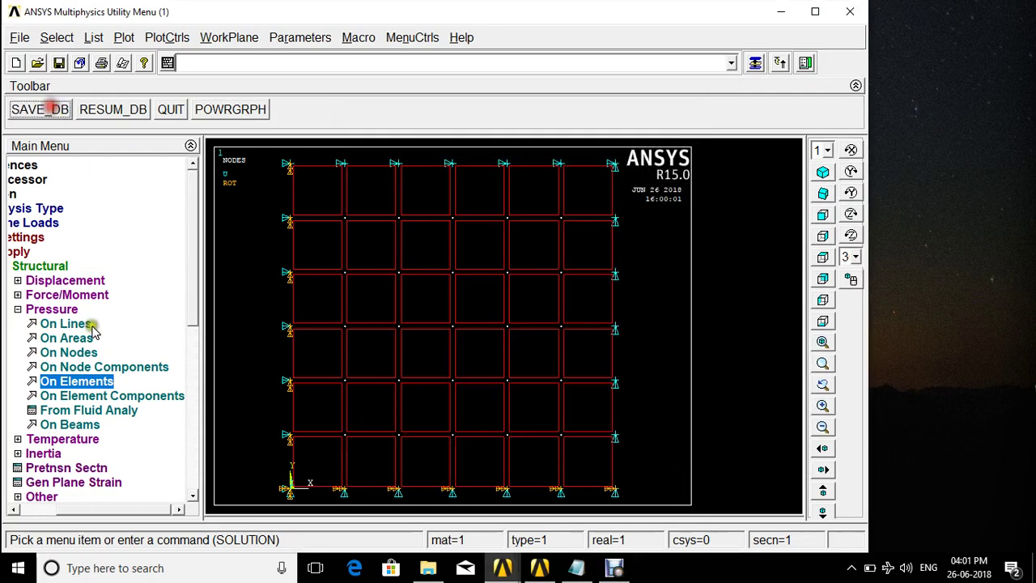
left_click(49, 308)
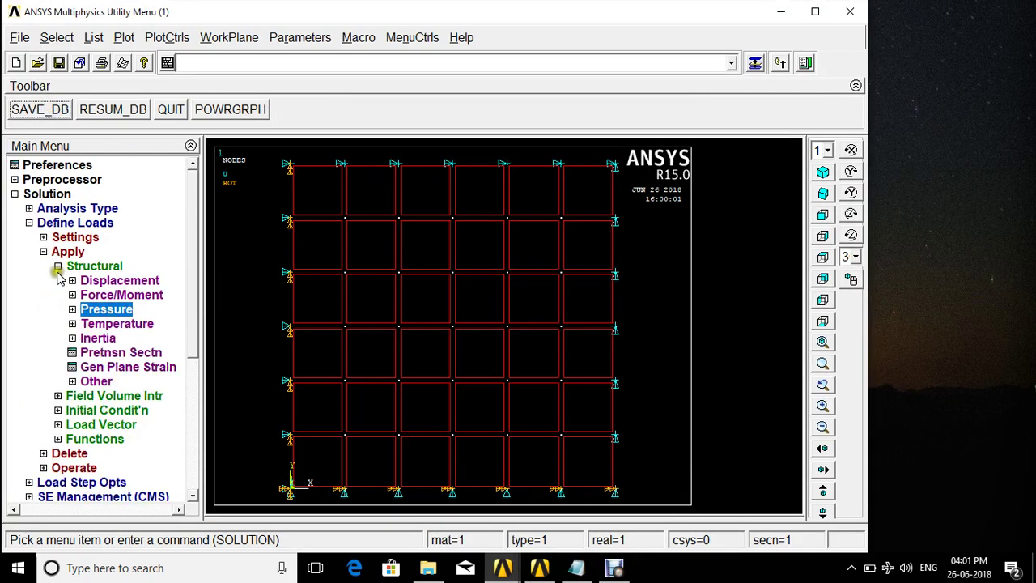
left_click(57, 266)
left_click(56, 115)
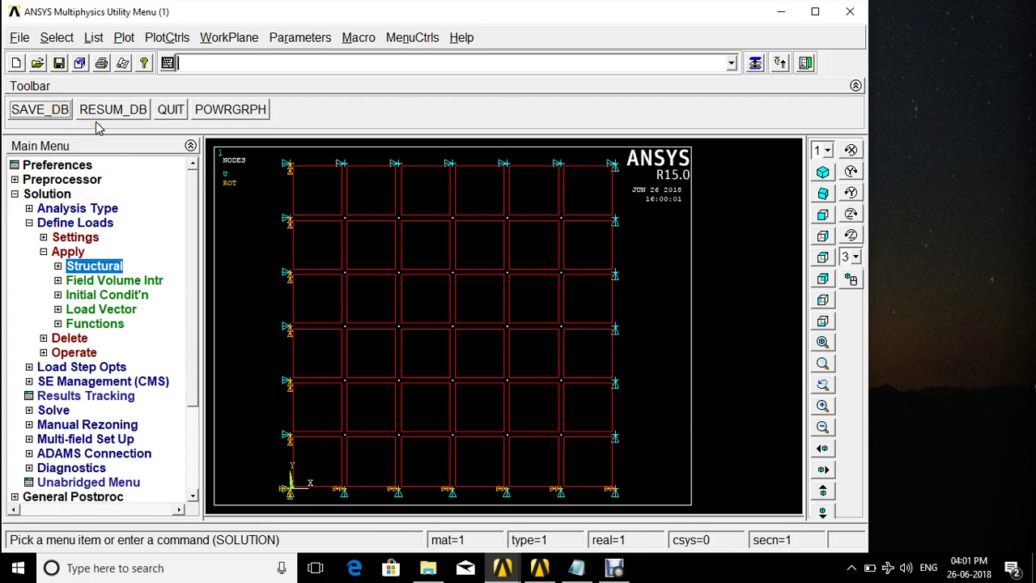
Solve the current load step of the constrained and pressure-loaded plate and dismiss the completion note.
left_click(52, 253)
left_click(46, 225)
left_click(53, 280)
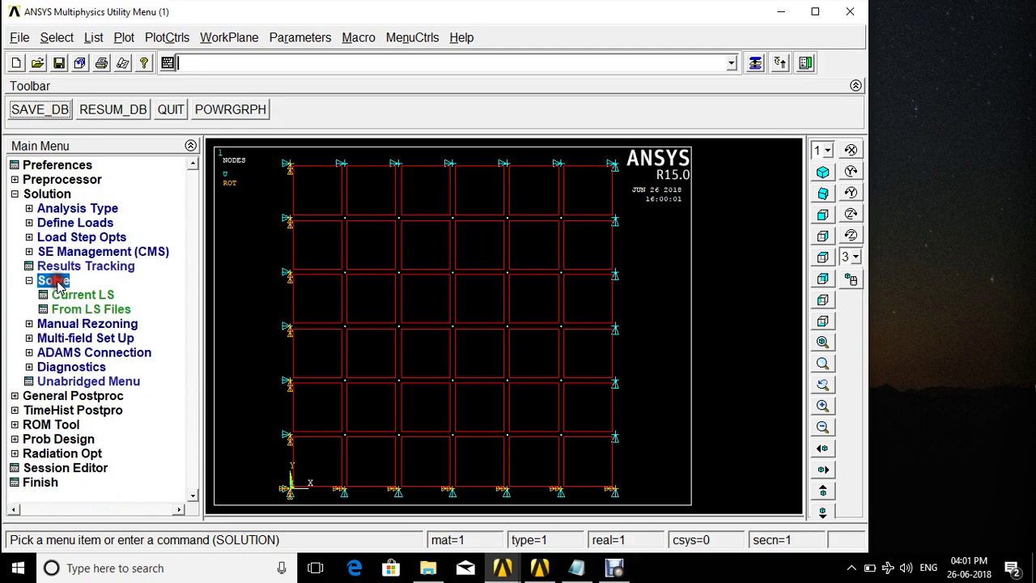
left_click(75, 295)
left_click(760, 167)
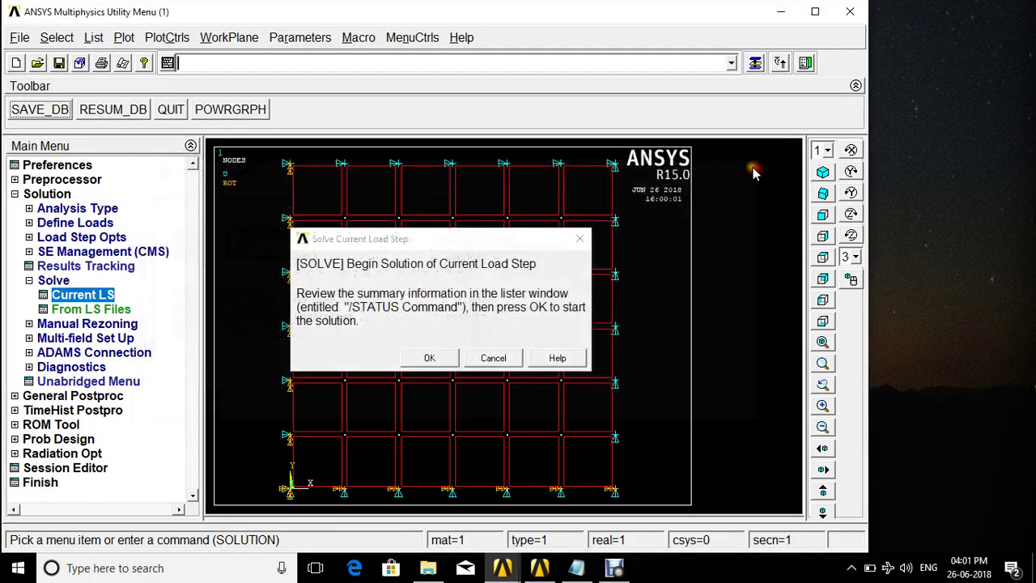
left_click(429, 359)
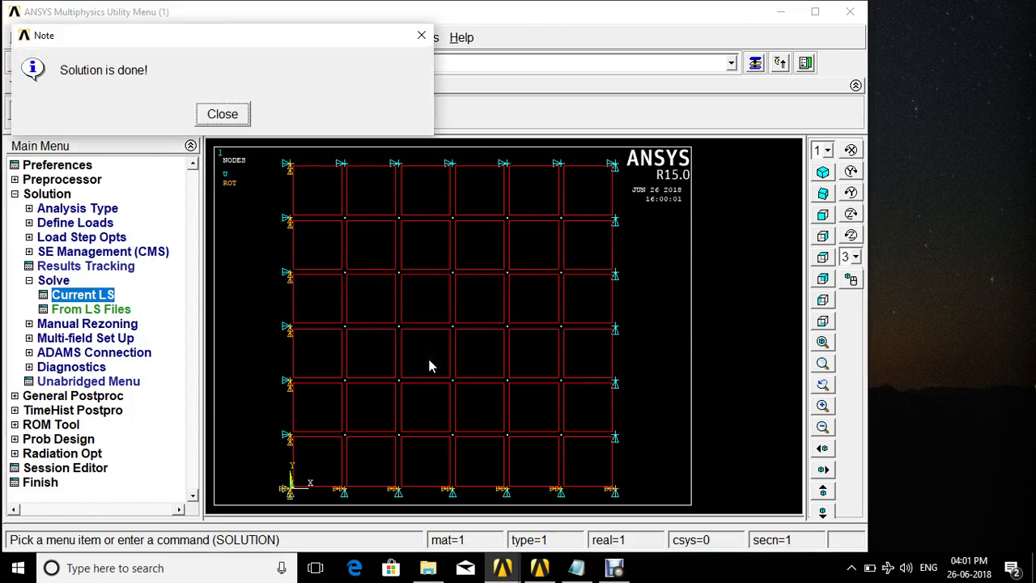
left_click(219, 114)
Plot the nodal solution contour of the Z-component of displacement on the deformed shape only.
left_click(53, 280)
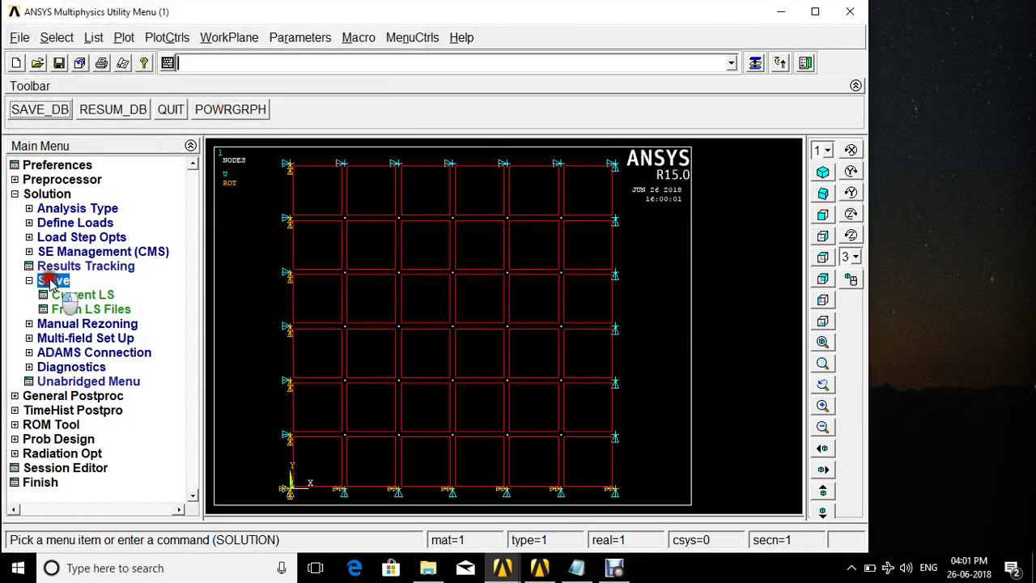
left_click(16, 194)
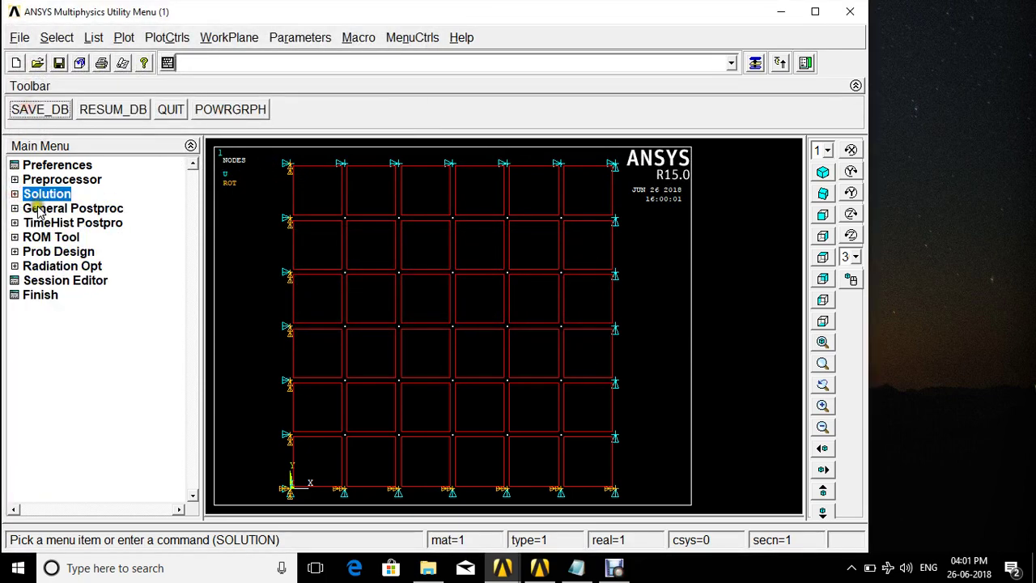
left_click(44, 208)
left_click(72, 280)
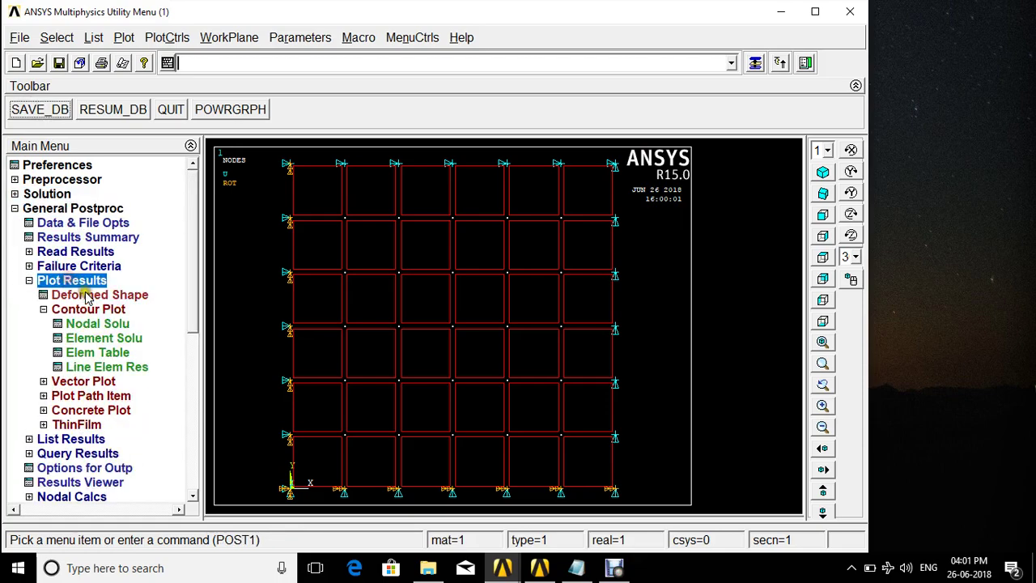
left_click(95, 323)
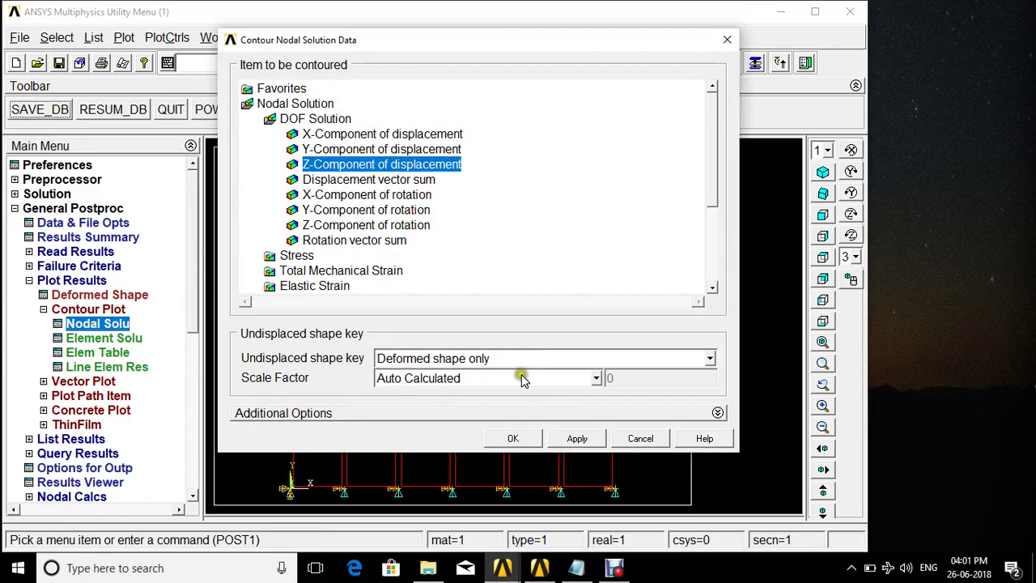
left_click(505, 437)
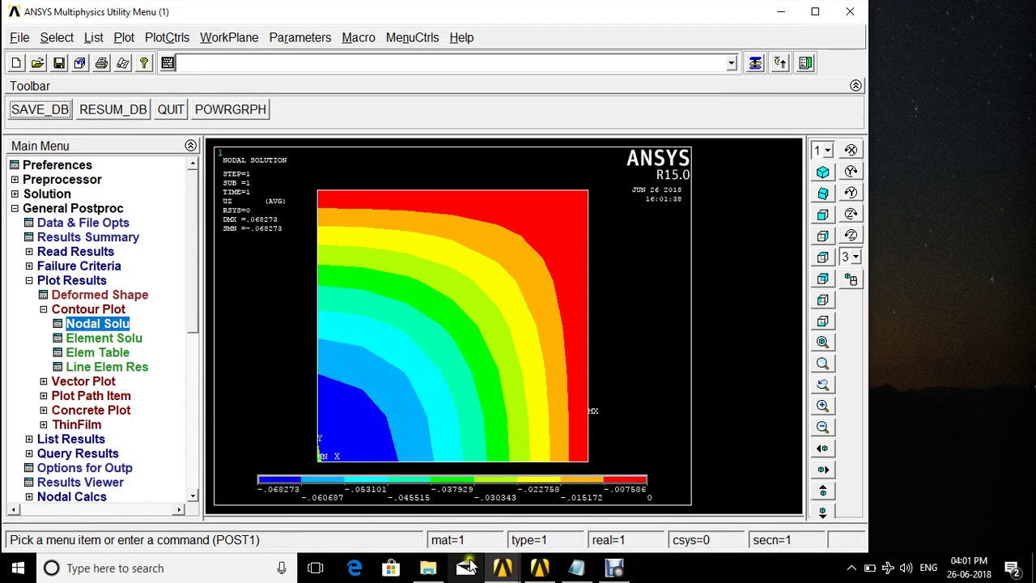
Switch to the ANSYS Help Viewer and examine the SHELL181 deflection row in the VM82 results comparison table.
left_click(540, 568)
scroll(684, 393, "down", 5)
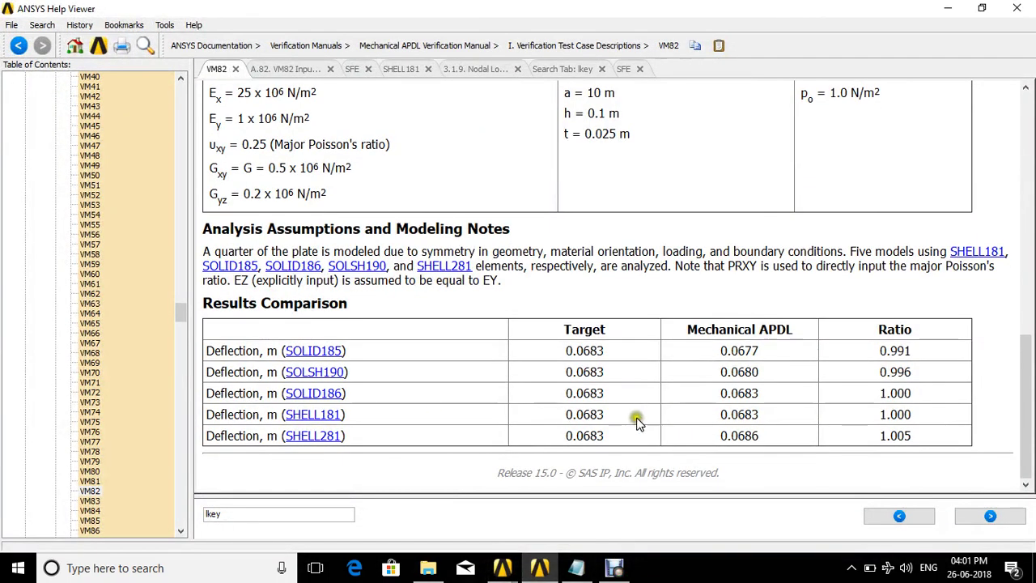
left_click(564, 416)
left_click_drag(564, 416, 929, 407)
left_click(923, 416)
left_click(782, 419)
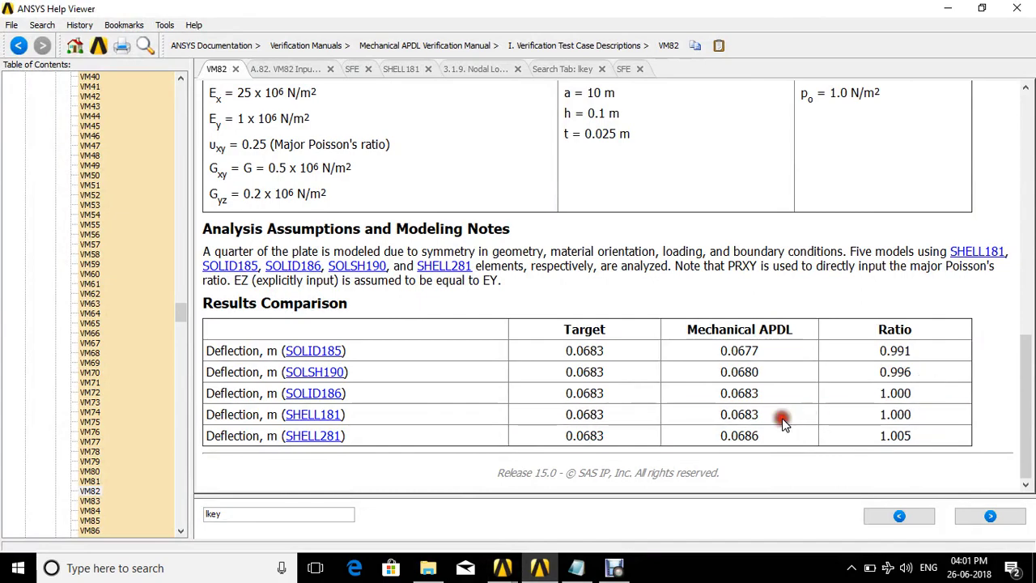